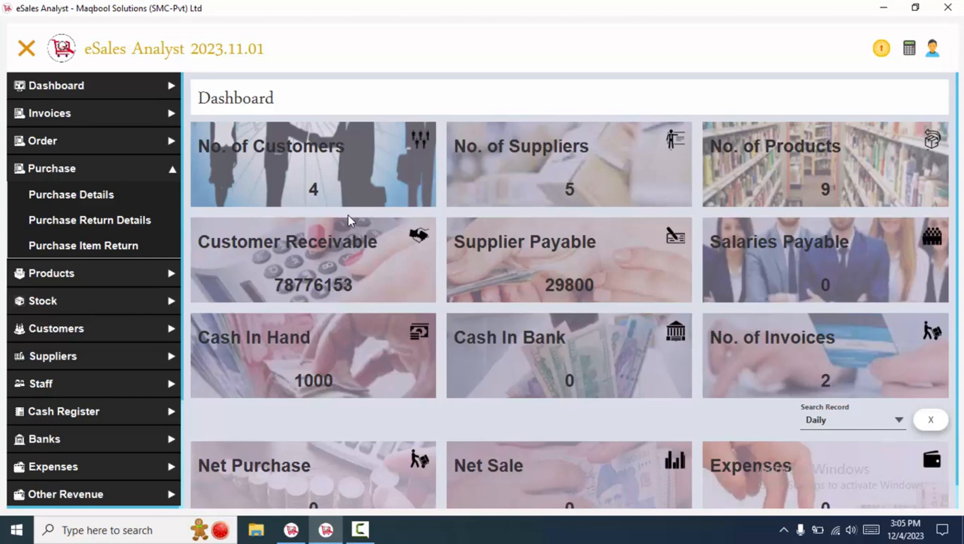
# - Collapse the Purchase submenu in the sidebar so only the main sections show
pyautogui.click(30, 170)
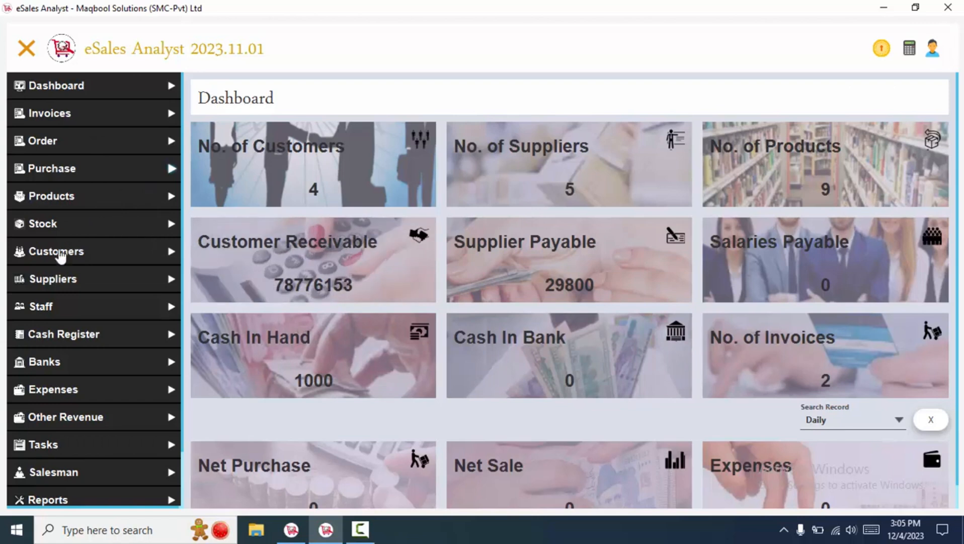
# - Browse the Customers and Suppliers sidebar menus, then open Customer Detail
pyautogui.click(58, 252)
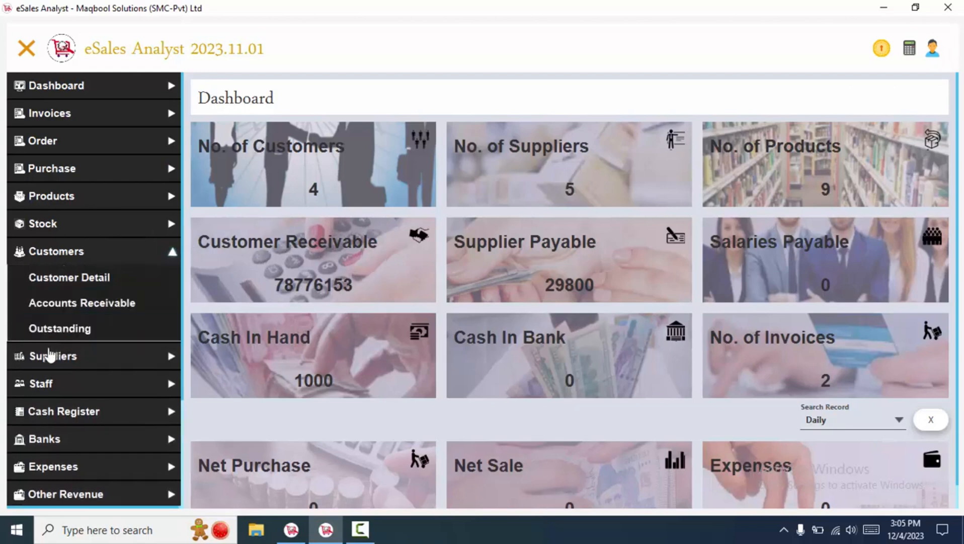
pyautogui.click(45, 356)
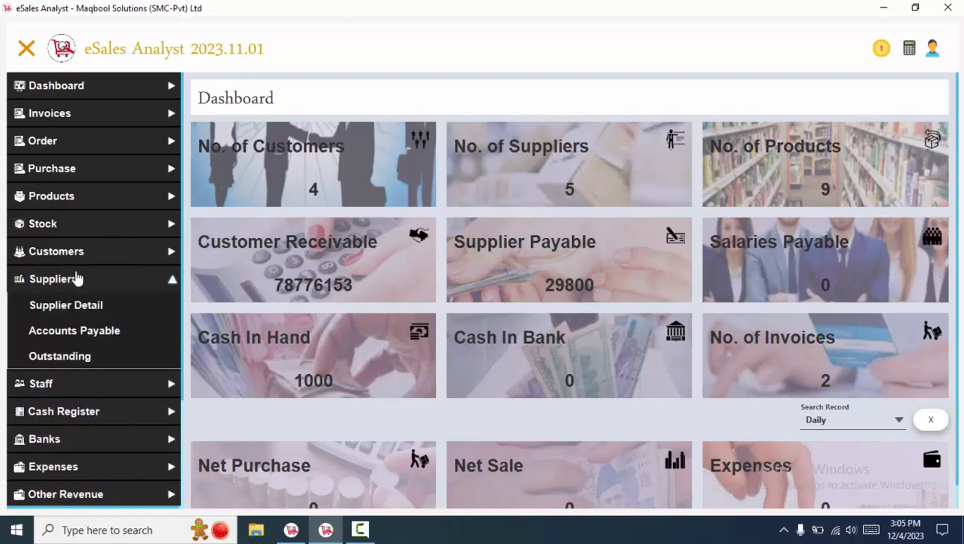
pyautogui.click(78, 277)
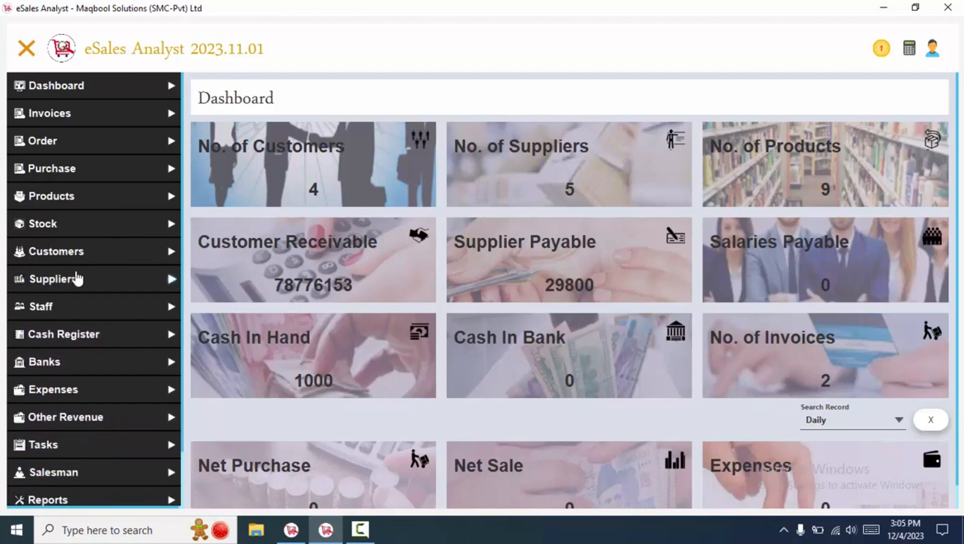
pyautogui.click(50, 252)
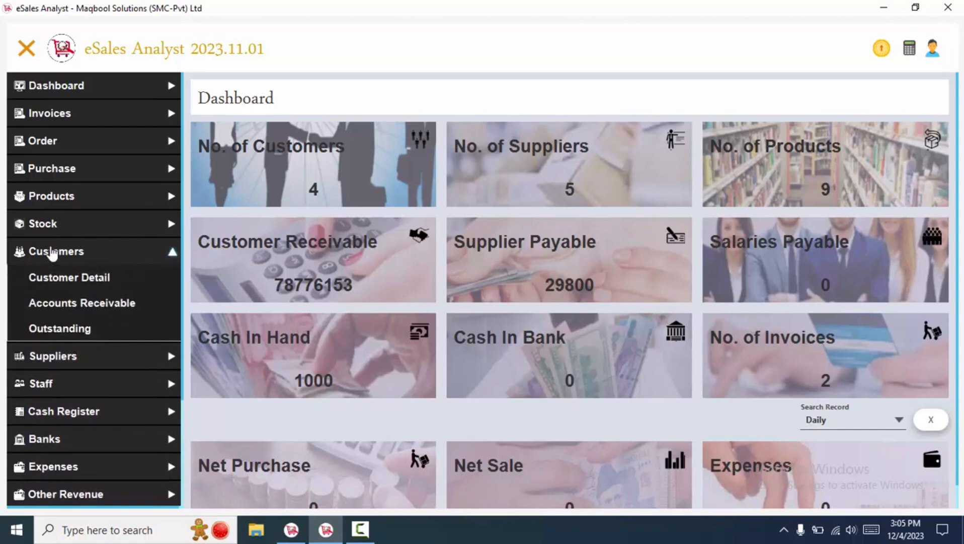
pyautogui.click(53, 259)
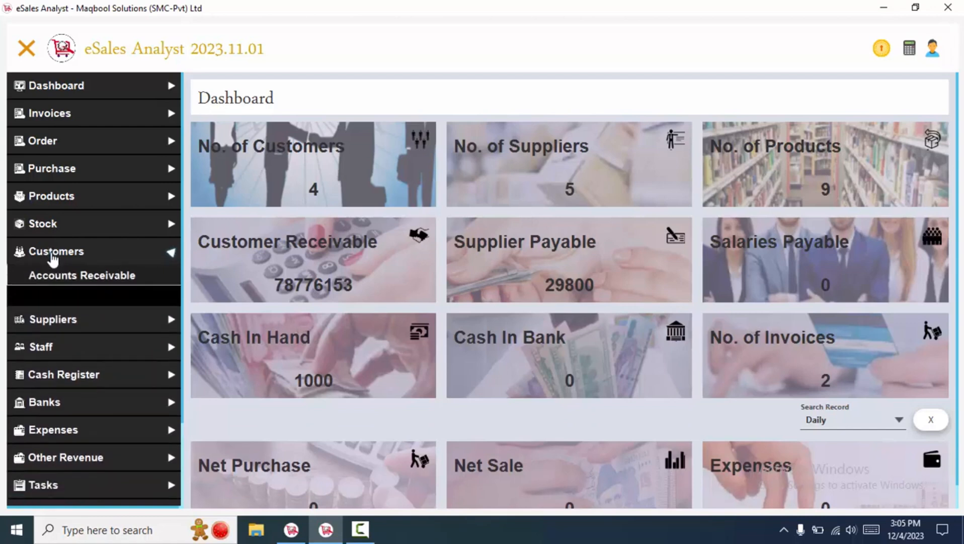
pyautogui.click(52, 288)
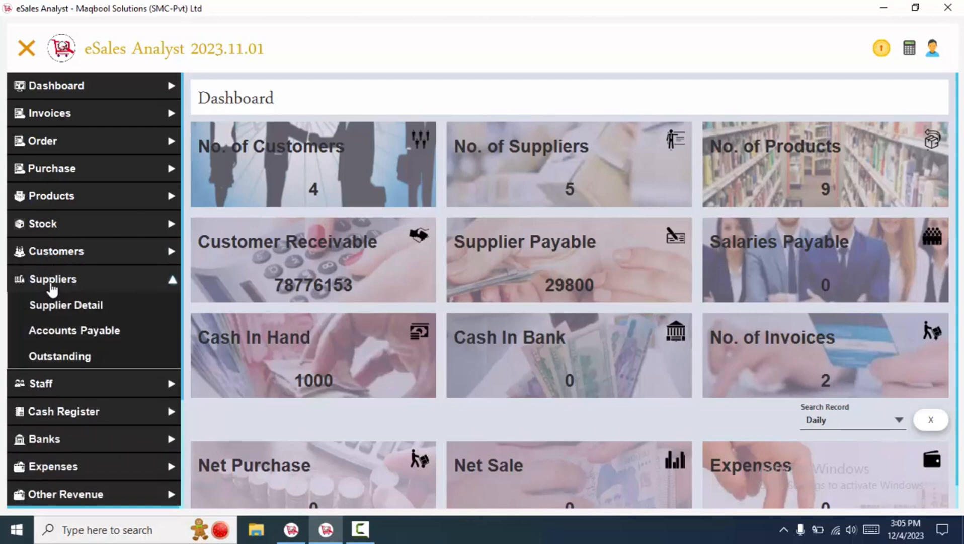
pyautogui.click(52, 289)
pyautogui.click(78, 261)
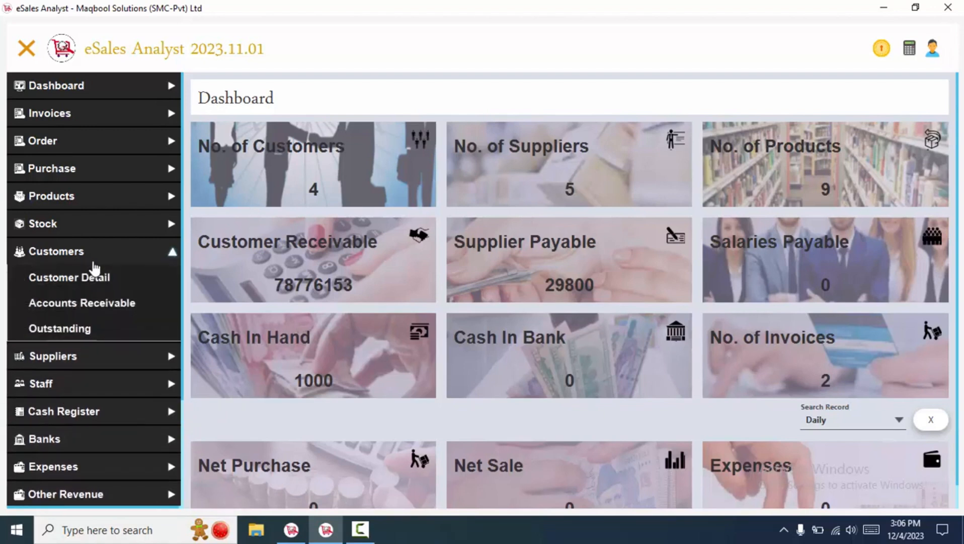
pyautogui.click(73, 278)
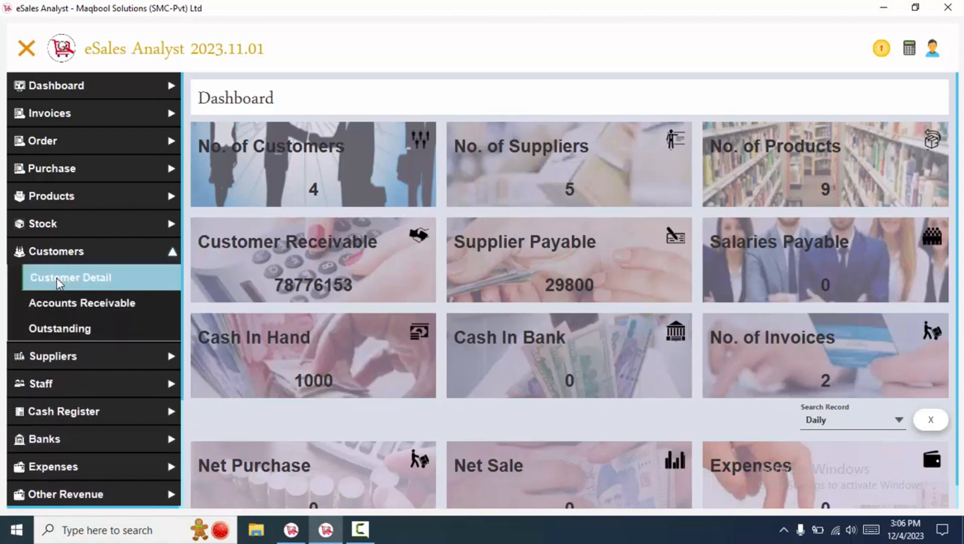
# - Start a new customer dated 04/12/2023 and enter the customer's business name
pyautogui.click(703, 104)
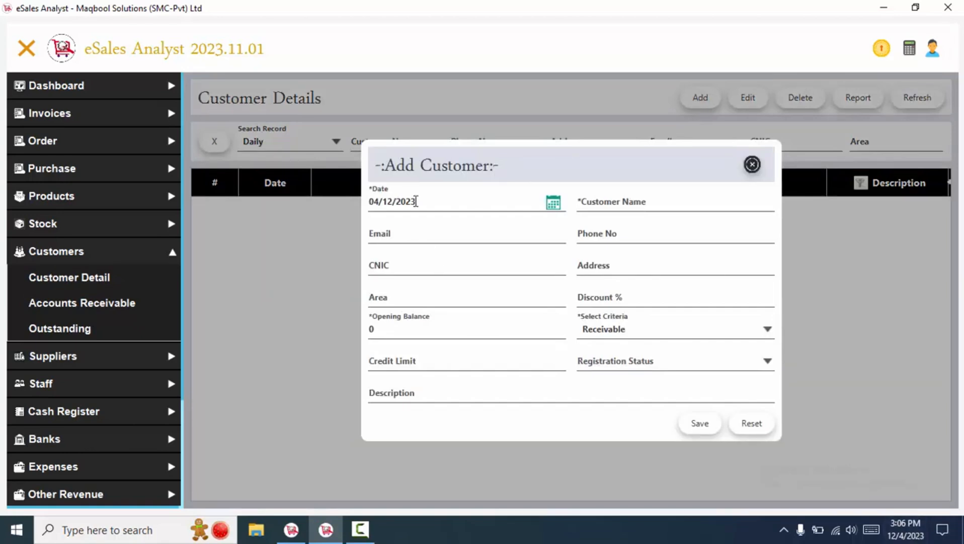
pyautogui.click(416, 201)
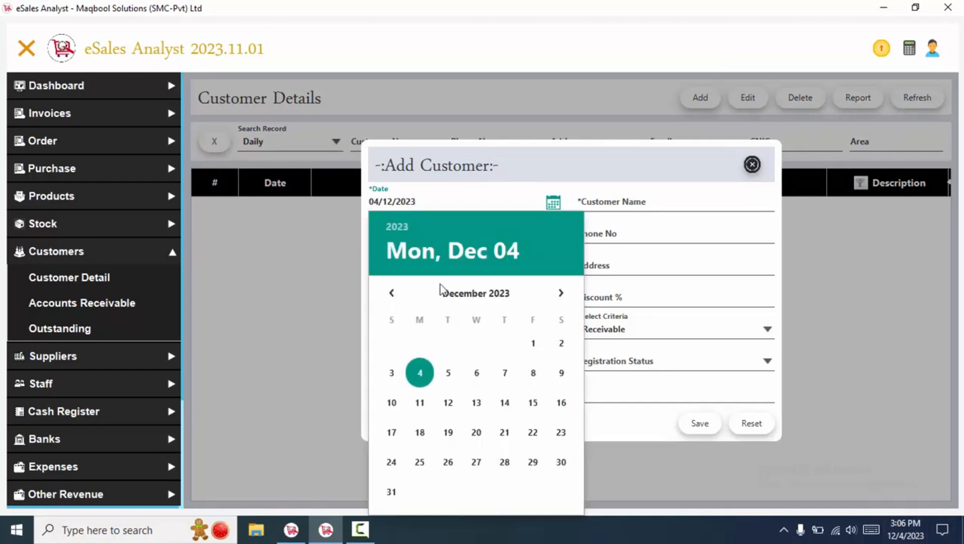
pyautogui.click(624, 199)
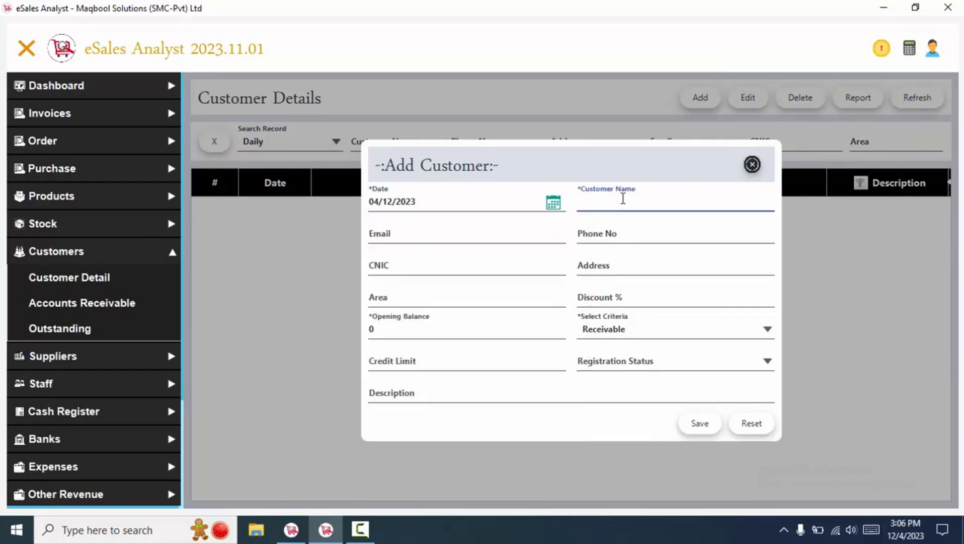
pyautogui.write('N')
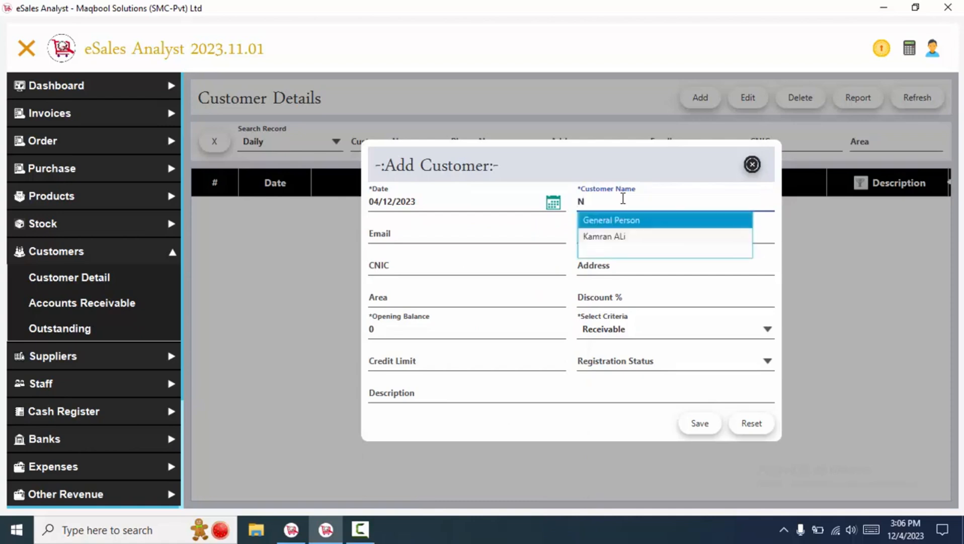
pyautogui.press('BackSpace')
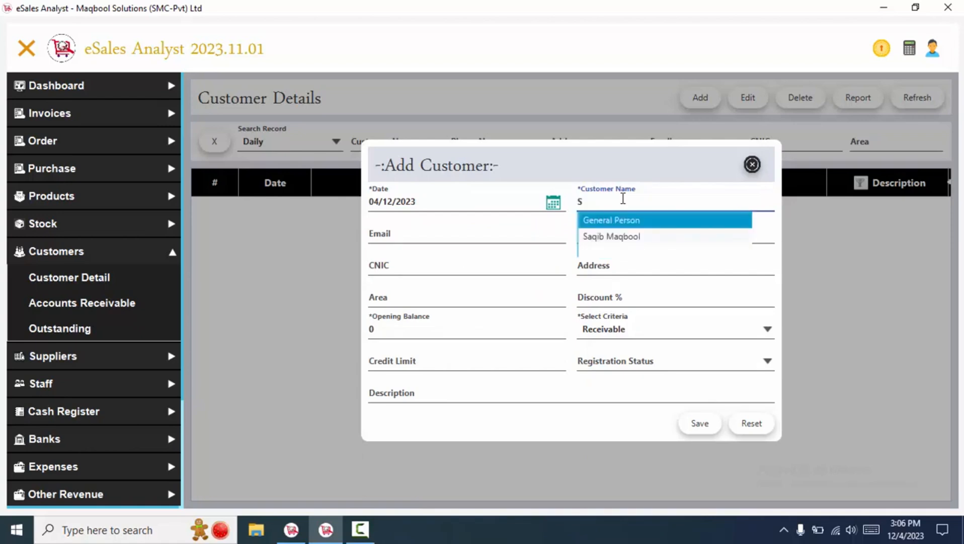
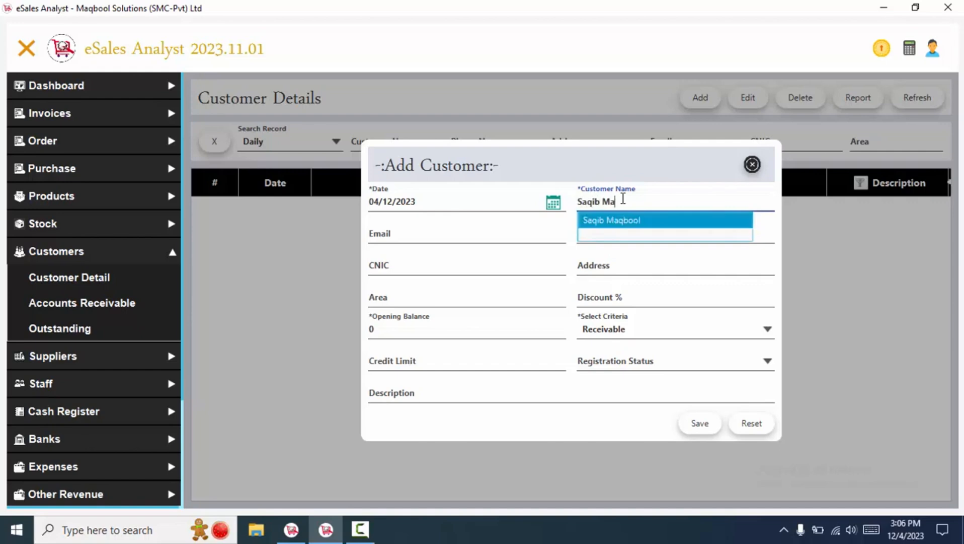
pyautogui.click(436, 226)
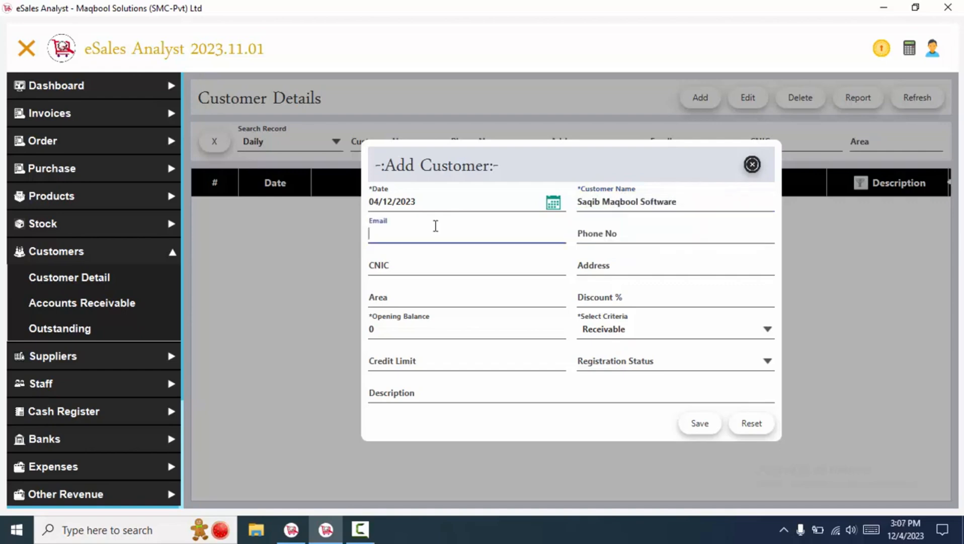
# - Enter the customer's e-mail address and two phone numbers
pyautogui.press('Tab')
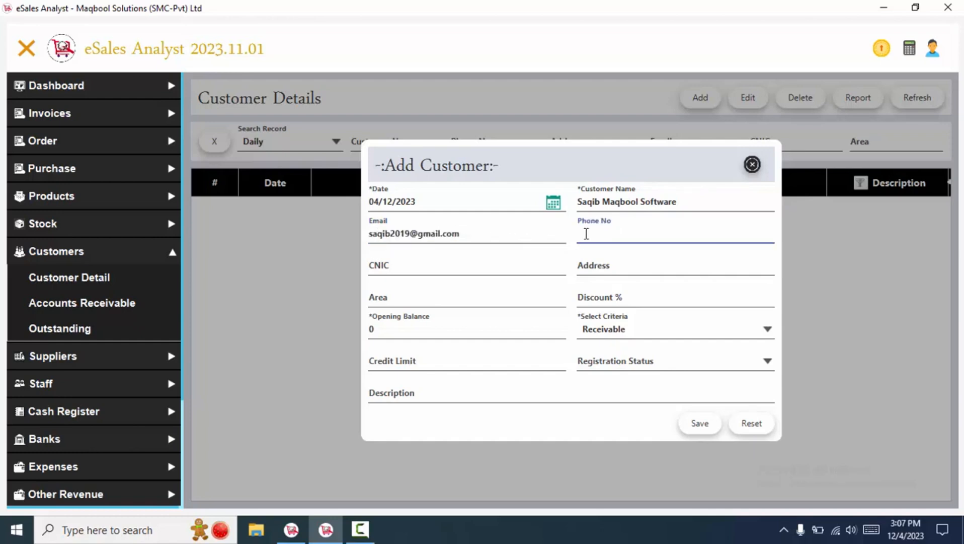
# - Fill in the customer's CNIC number and postal address
pyautogui.click(507, 270)
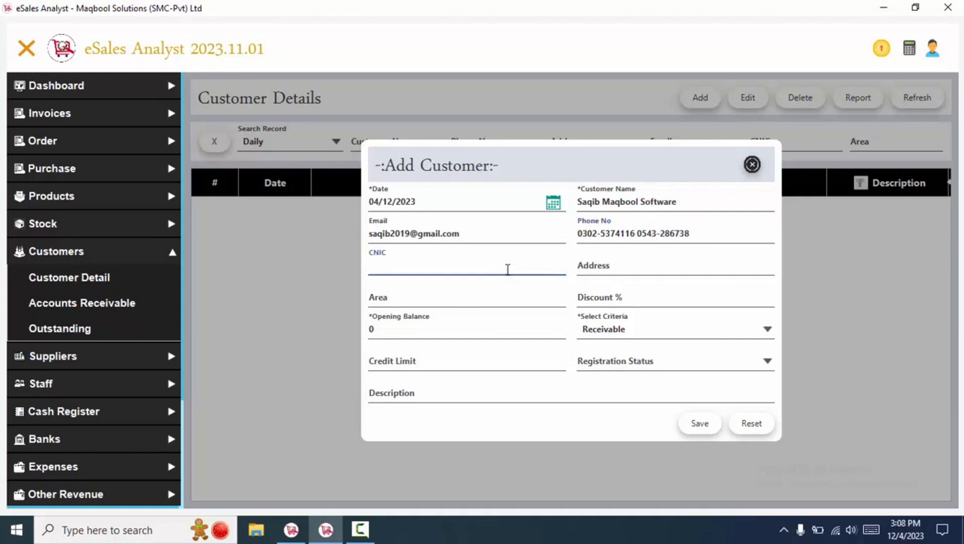
pyautogui.click(597, 266)
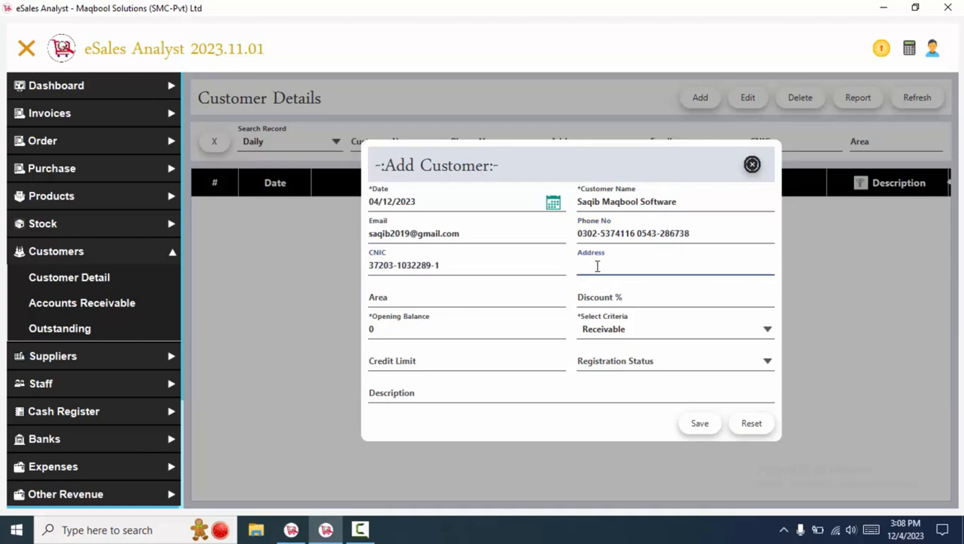
pyautogui.click(413, 305)
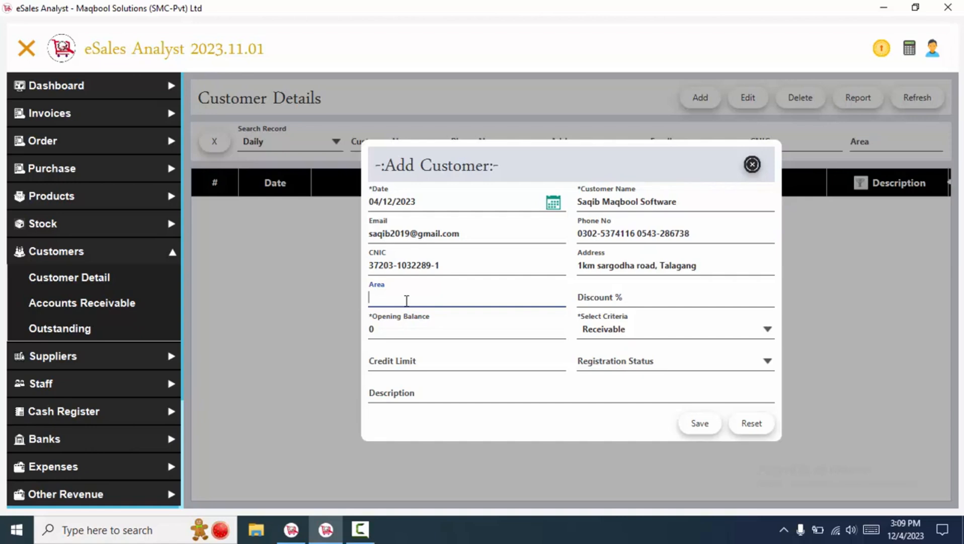
# - Enter Talagang as the customer's area
pyautogui.write('Talagagng')
pyautogui.press('BackSpace')
pyautogui.press('BackSpace')
pyautogui.press('BackSpace')
pyautogui.write('ng')
pyautogui.click(618, 296)
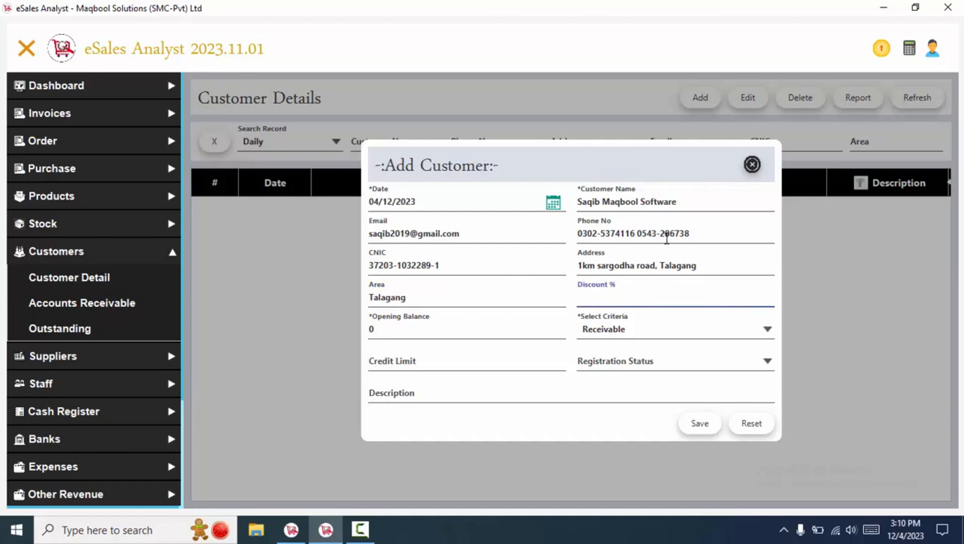
# - Enter and clear a value in Discount %, leaving the discount blank
pyautogui.moveTo(704, 201); pyautogui.dragTo(576, 201)
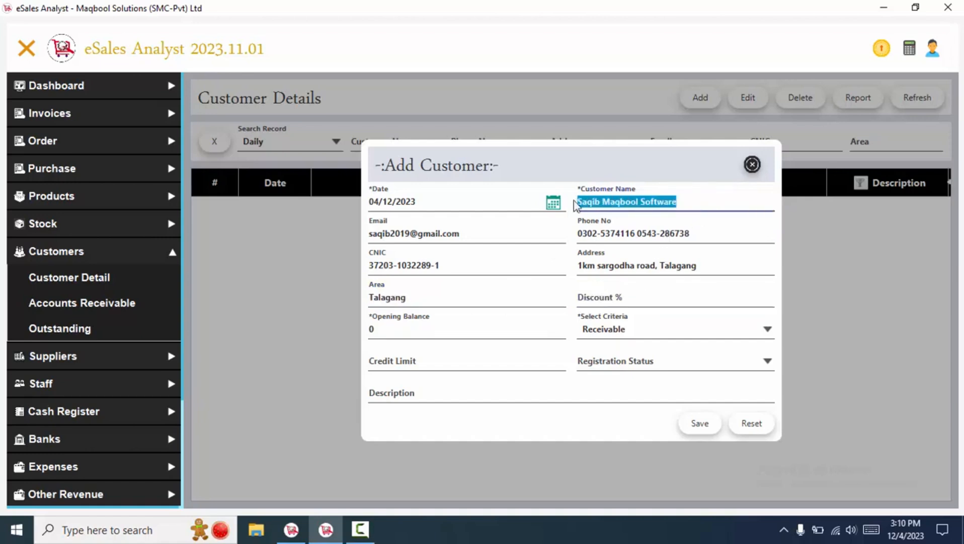
pyautogui.click(596, 293)
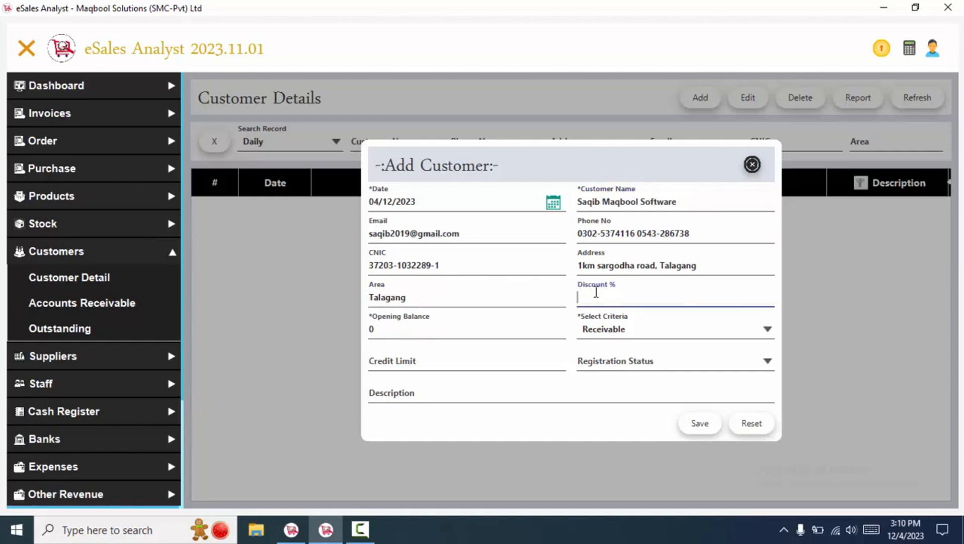
pyautogui.write('5')
pyautogui.press('BackSpace')
pyautogui.write('10')
pyautogui.click(466, 319)
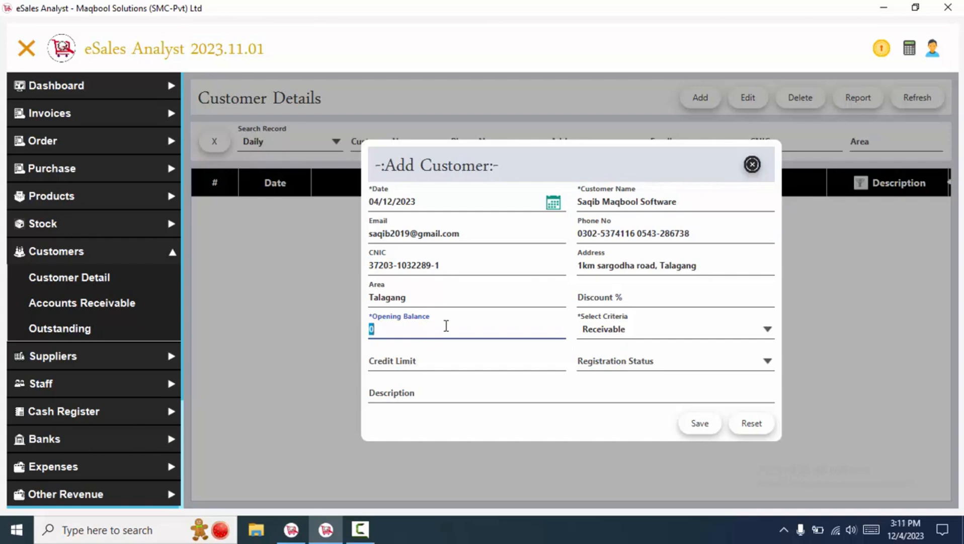
# - Set the opening balance to 30000 with Payable criteria
pyautogui.write('30000')
pyautogui.click(602, 332)
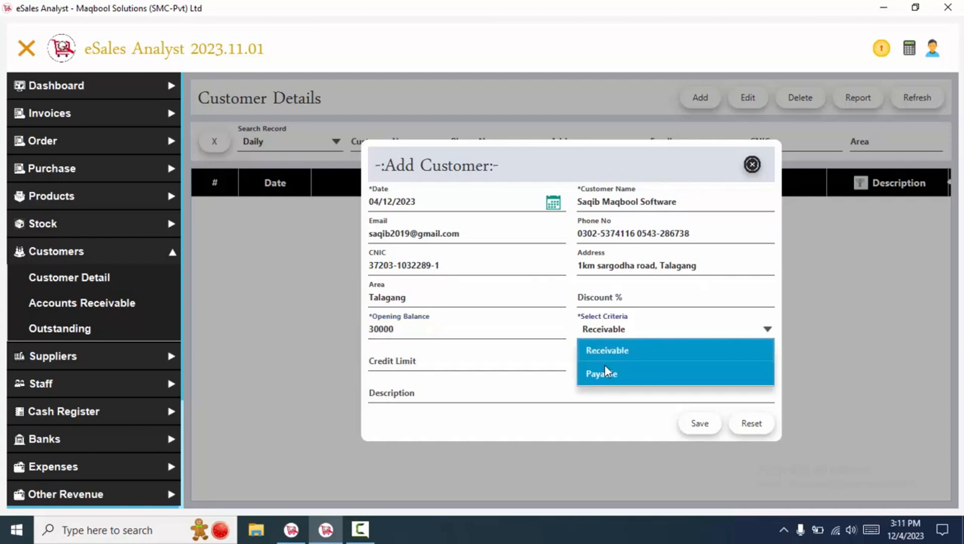
pyautogui.click(605, 367)
pyautogui.moveTo(483, 324); pyautogui.dragTo(344, 326)
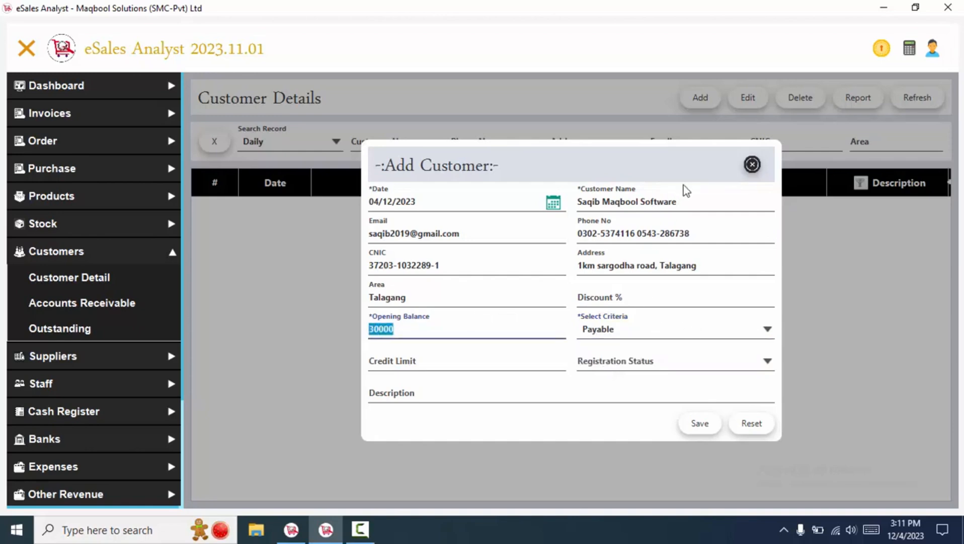
pyautogui.moveTo(680, 200); pyautogui.dragTo(538, 196)
pyautogui.click(653, 332)
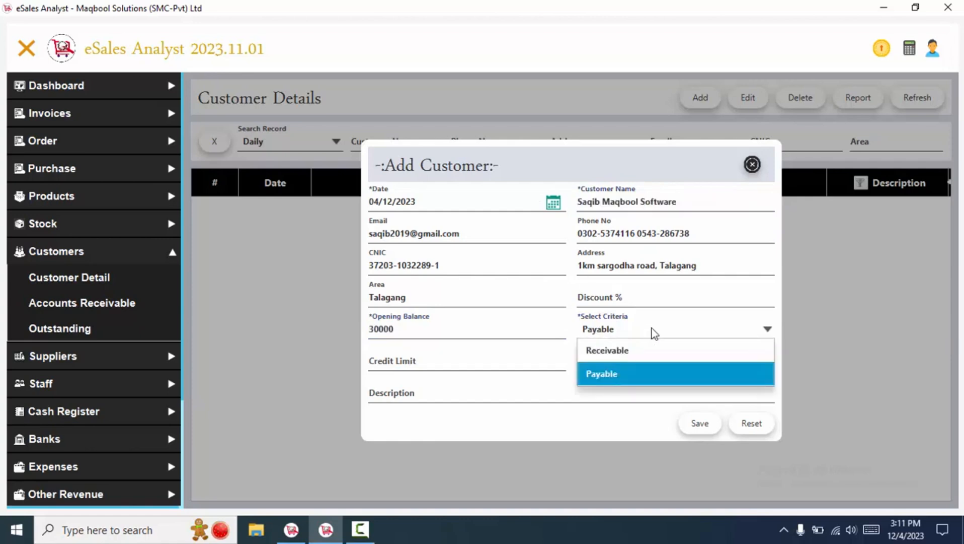
pyautogui.click(654, 332)
# - Select and check the Credit Limit value of 50000
pyautogui.moveTo(398, 361); pyautogui.dragTo(278, 355)
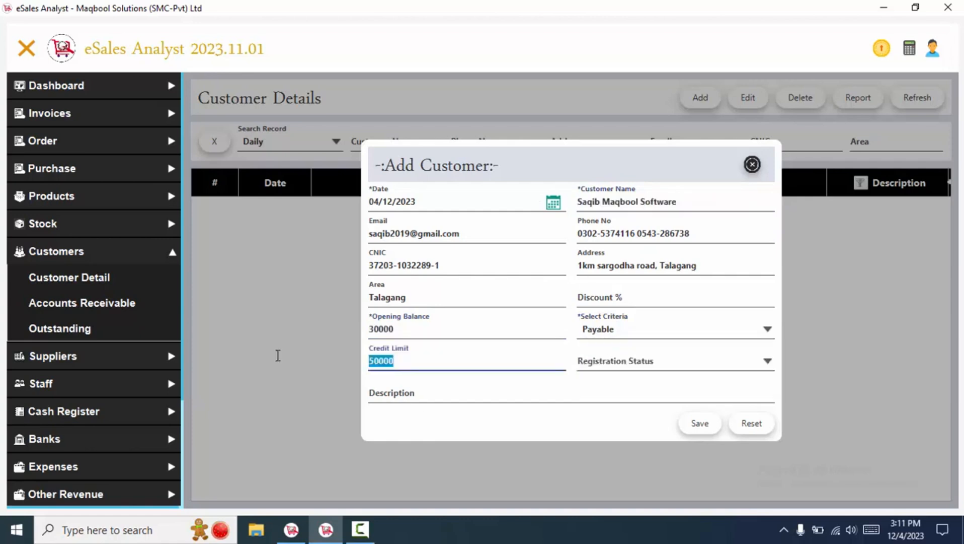
pyautogui.click(395, 360)
pyautogui.doubleClick(395, 359)
pyautogui.click(420, 357)
pyautogui.moveTo(403, 358); pyautogui.dragTo(361, 360)
pyautogui.click(410, 370)
pyautogui.moveTo(435, 360); pyautogui.dragTo(357, 360)
pyautogui.click(409, 359)
pyautogui.moveTo(423, 364); pyautogui.dragTo(361, 361)
pyautogui.click(699, 300)
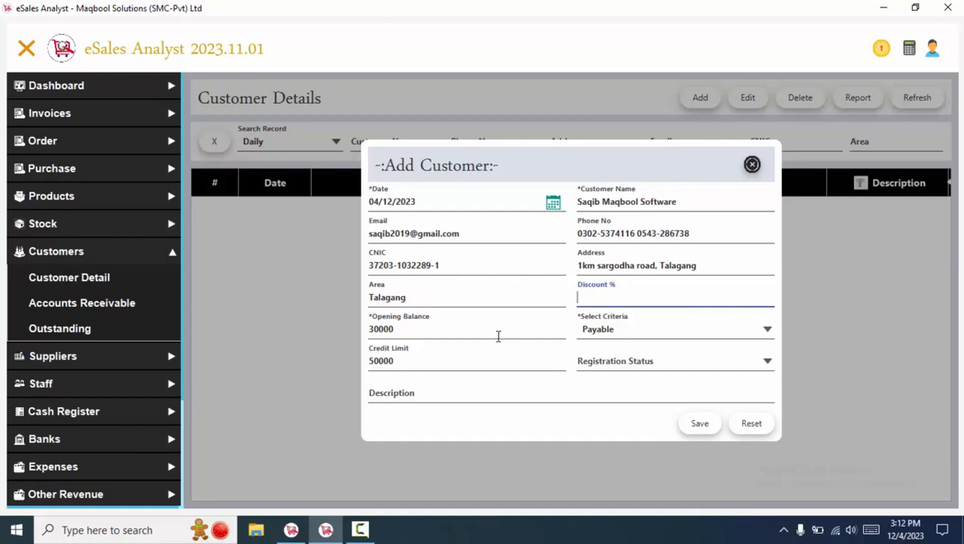
pyautogui.doubleClick(454, 357)
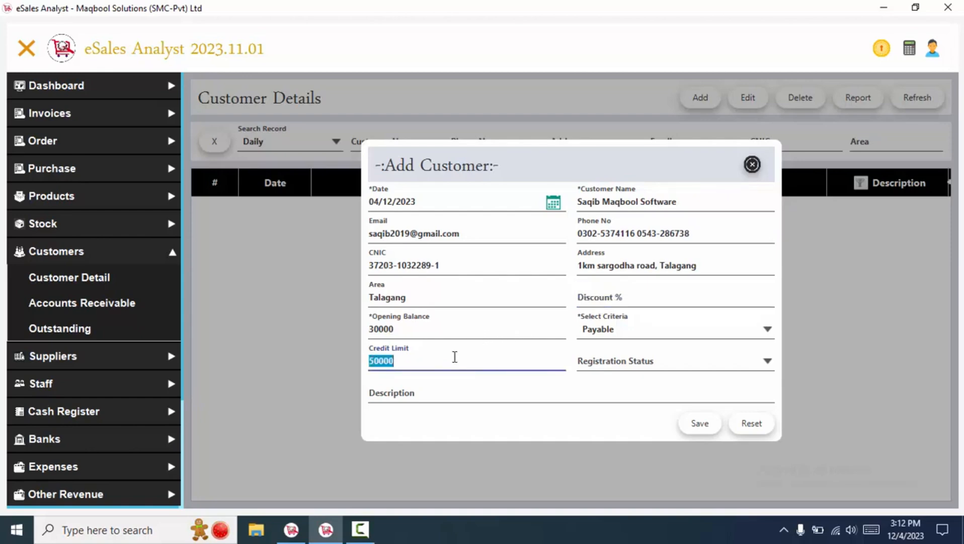
# - Set the registration status to Un-Registered
pyautogui.click(607, 362)
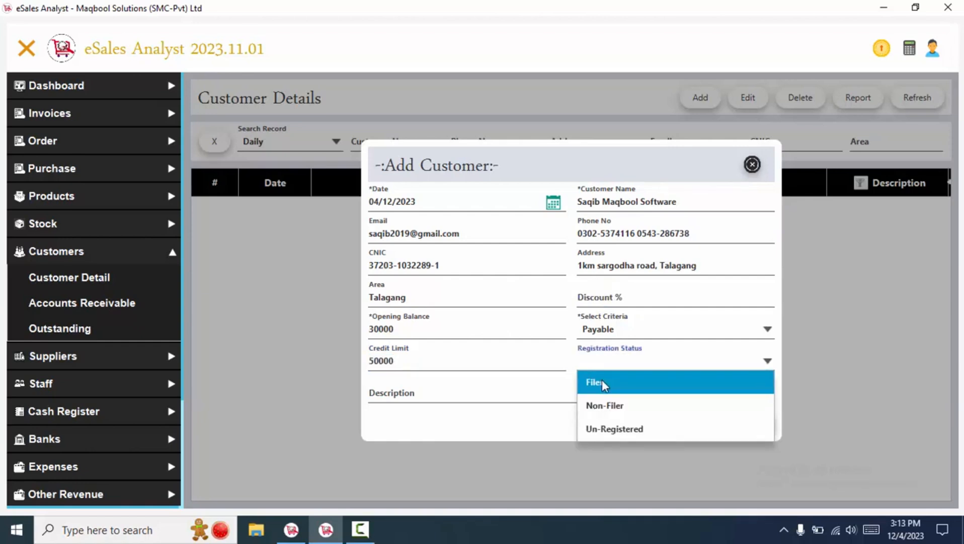
pyautogui.click(609, 405)
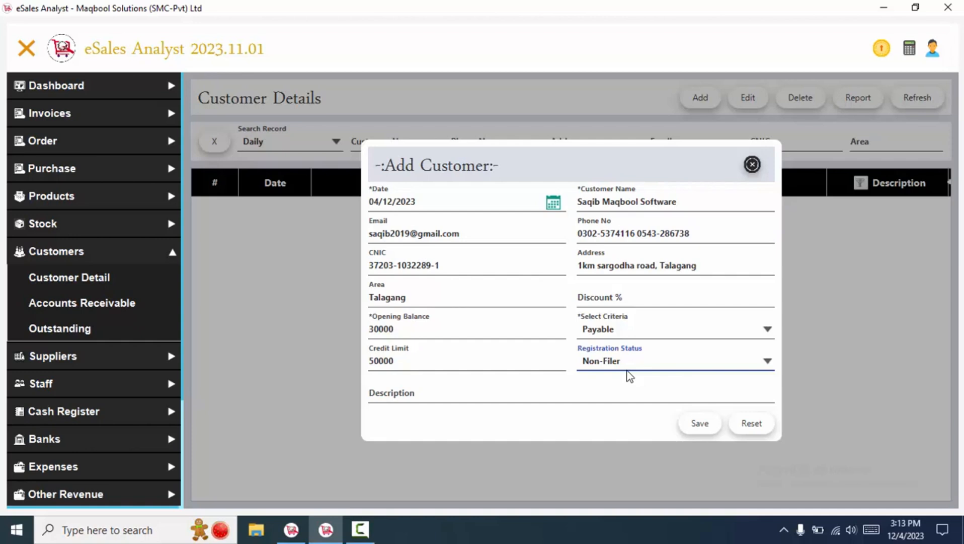
pyautogui.click(613, 363)
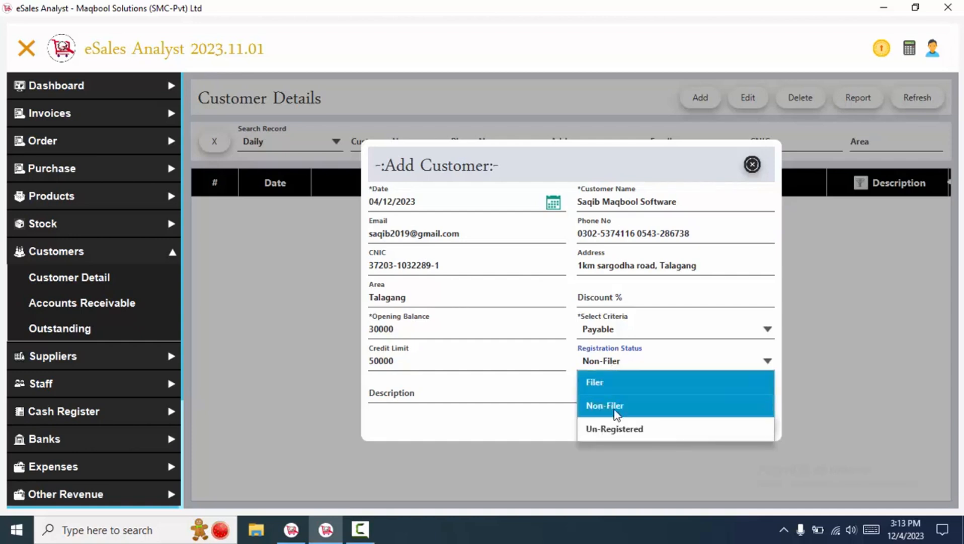
pyautogui.click(614, 429)
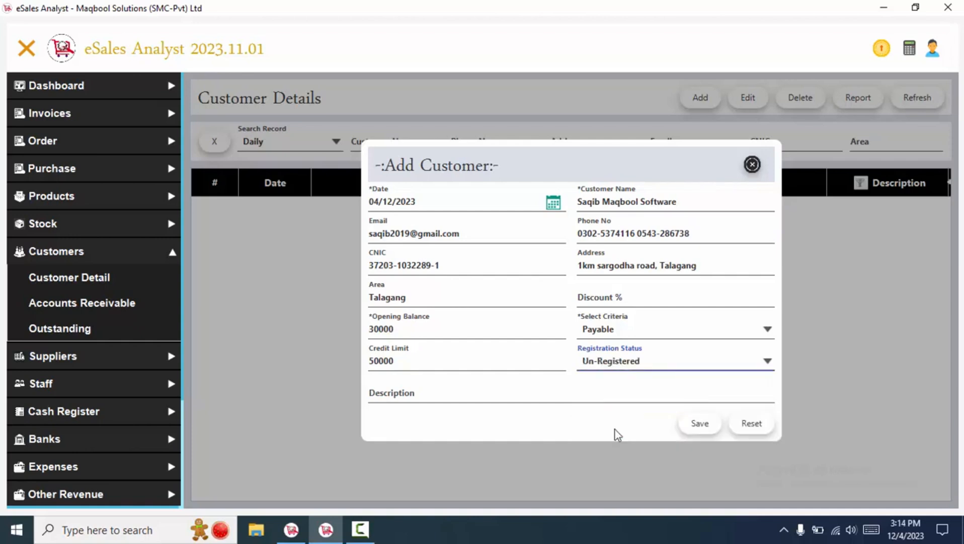
pyautogui.click(654, 361)
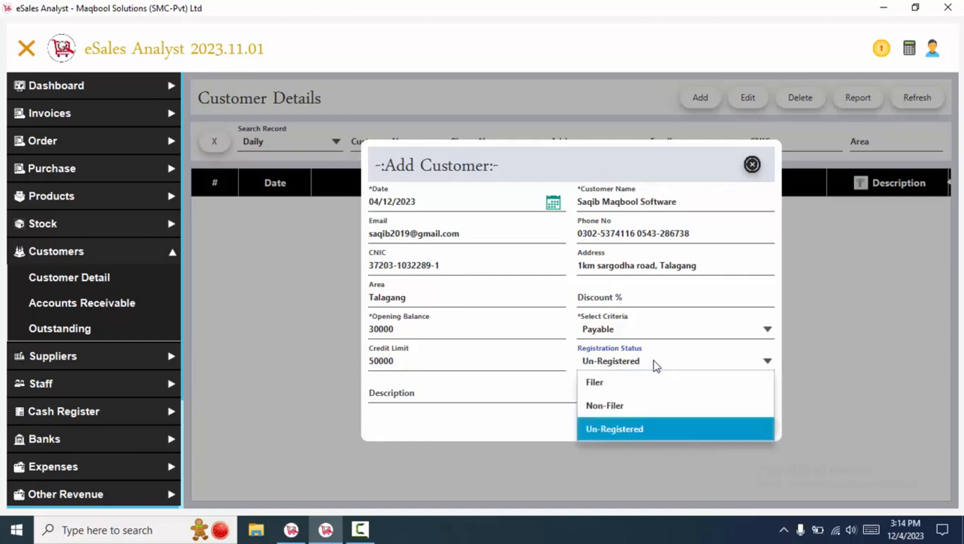
pyautogui.click(500, 419)
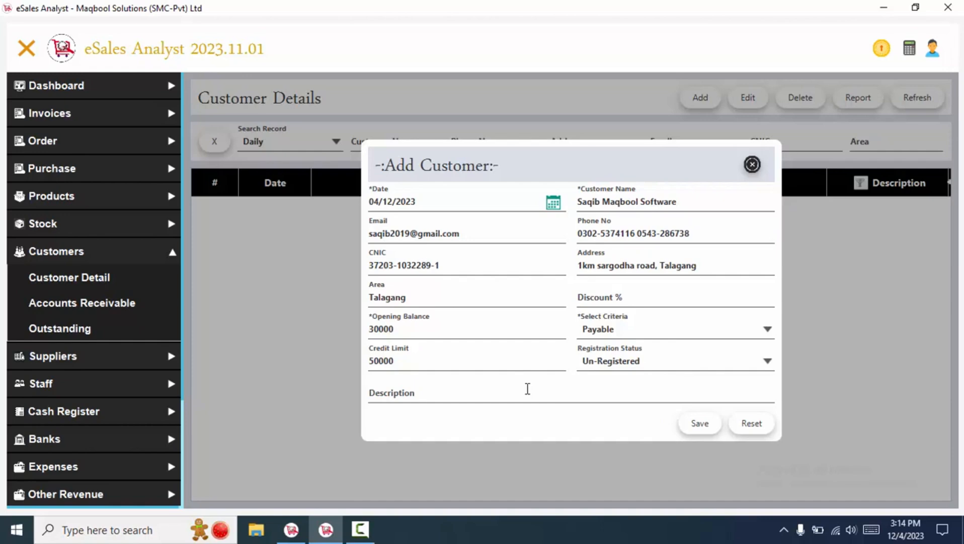
# - Add the description 'page 120. register 1, 3000/montly' and save the customer
pyautogui.click(473, 395)
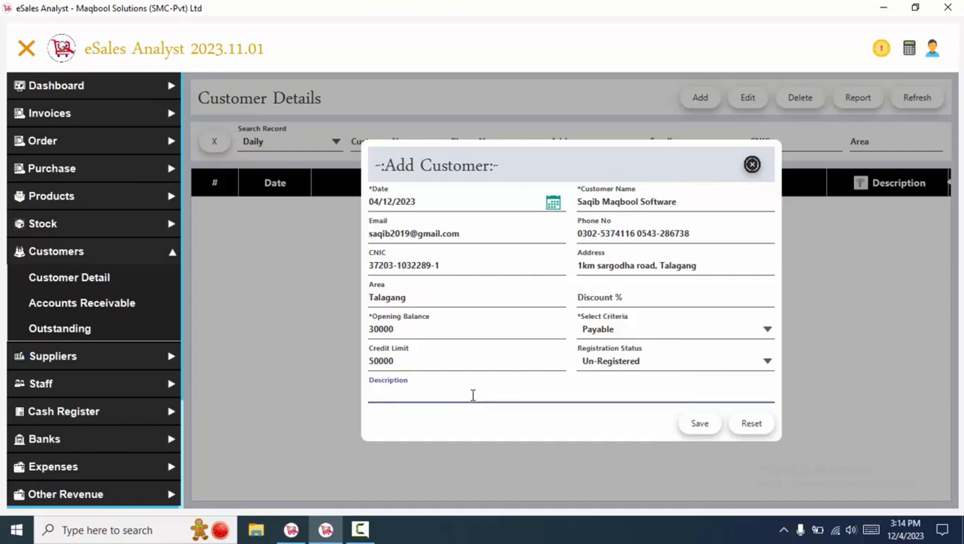
pyautogui.write('pa')
pyautogui.write('ge')
pyautogui.write(' 120.')
pyautogui.write(' register 1, 3000/')
pyautogui.write('mont')
pyautogui.write('ly')
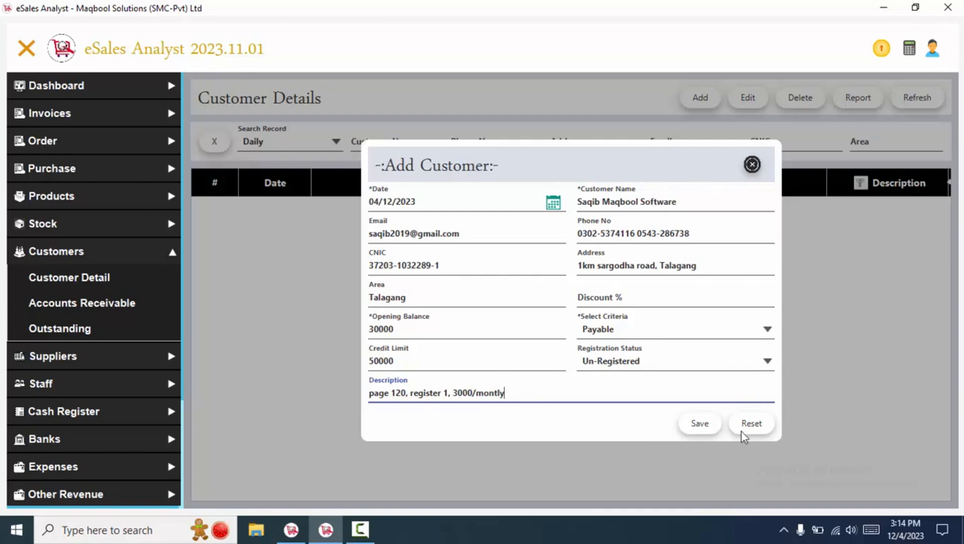
pyautogui.click(706, 423)
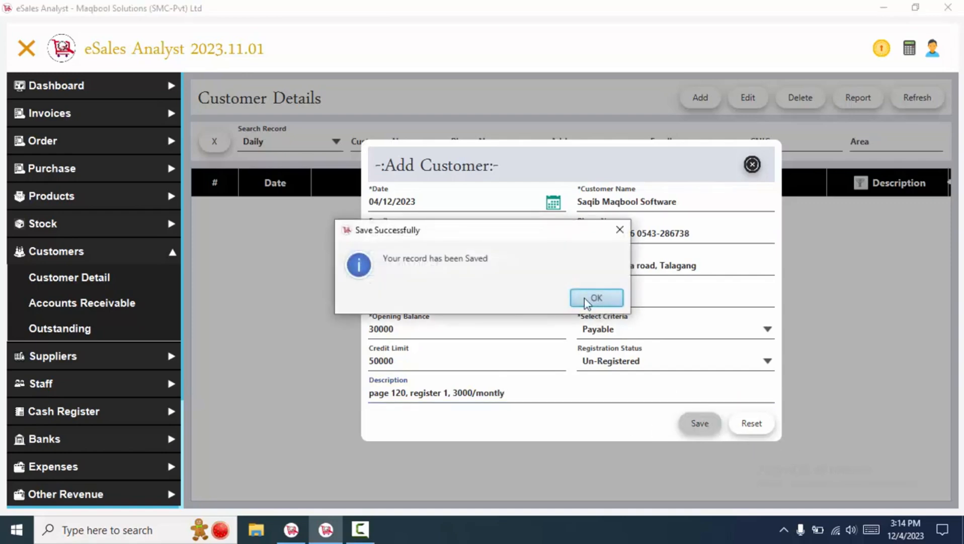
pyautogui.click(586, 298)
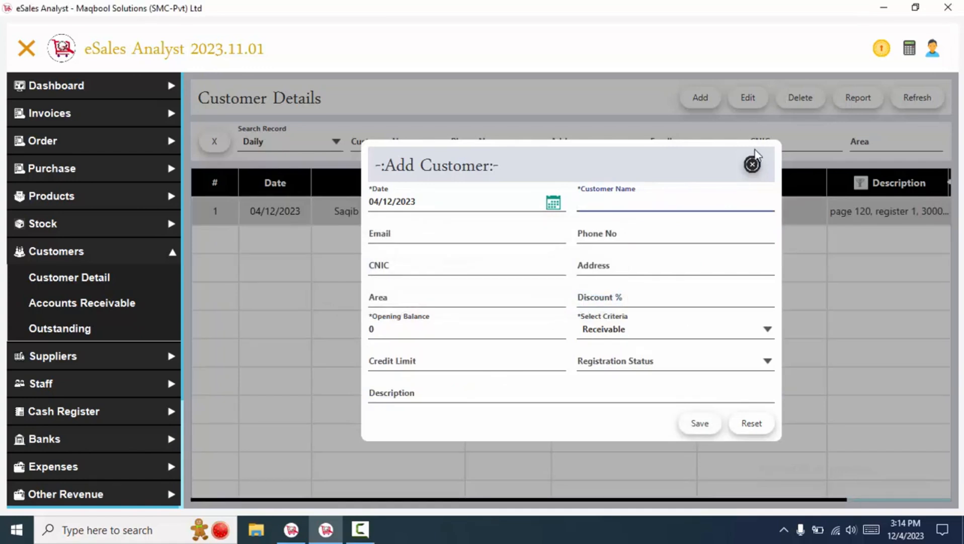
pyautogui.click(753, 165)
# - Close the blank Add Customer form and re-save the third customer's record via Edit
pyautogui.click(402, 336)
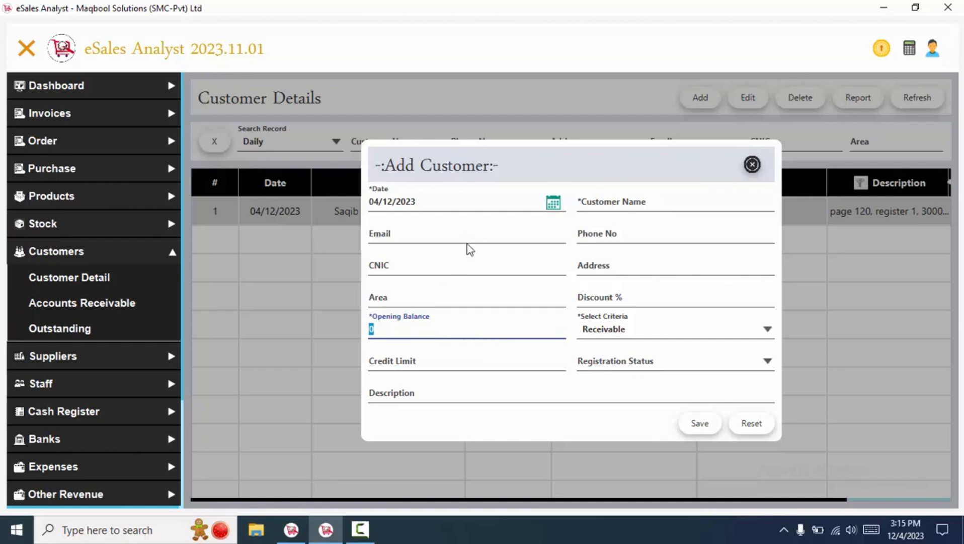
pyautogui.click(753, 166)
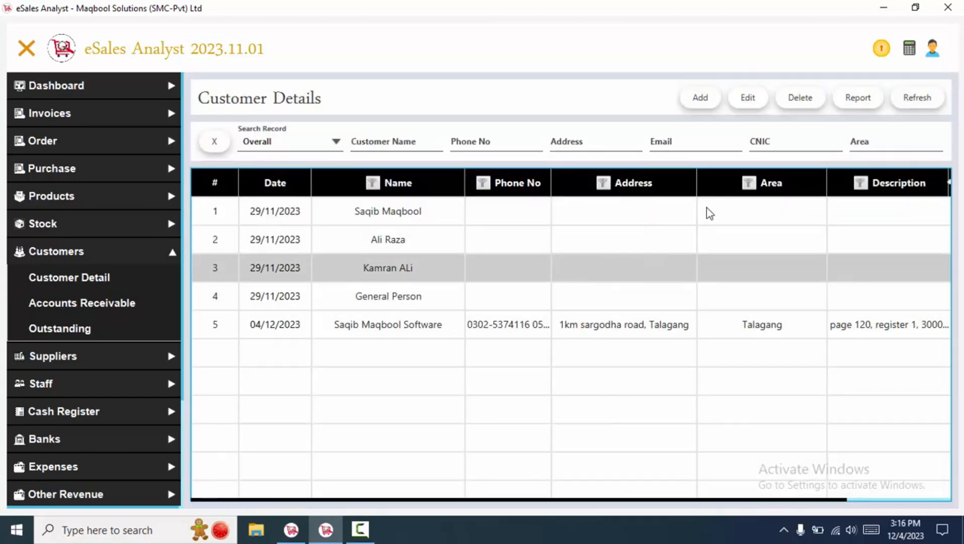
pyautogui.click(746, 106)
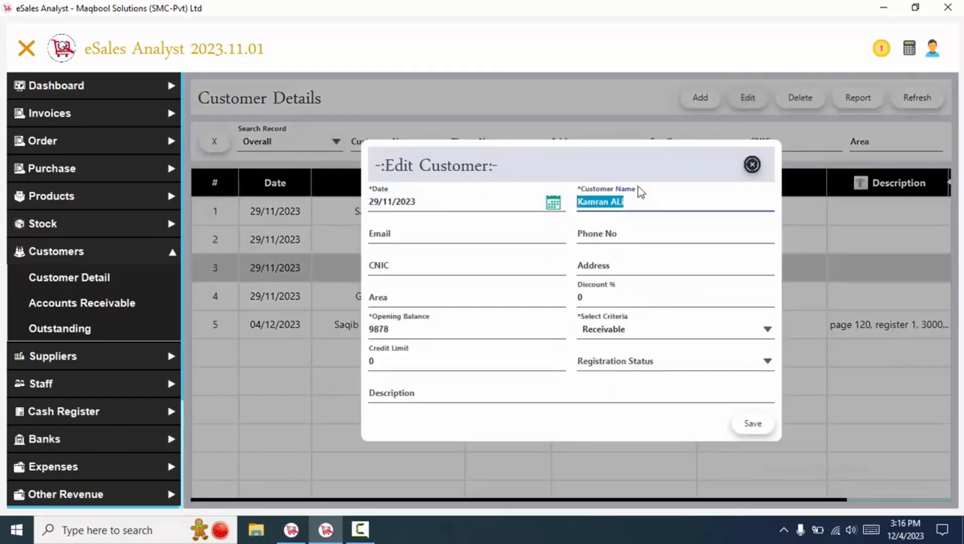
pyautogui.click(655, 202)
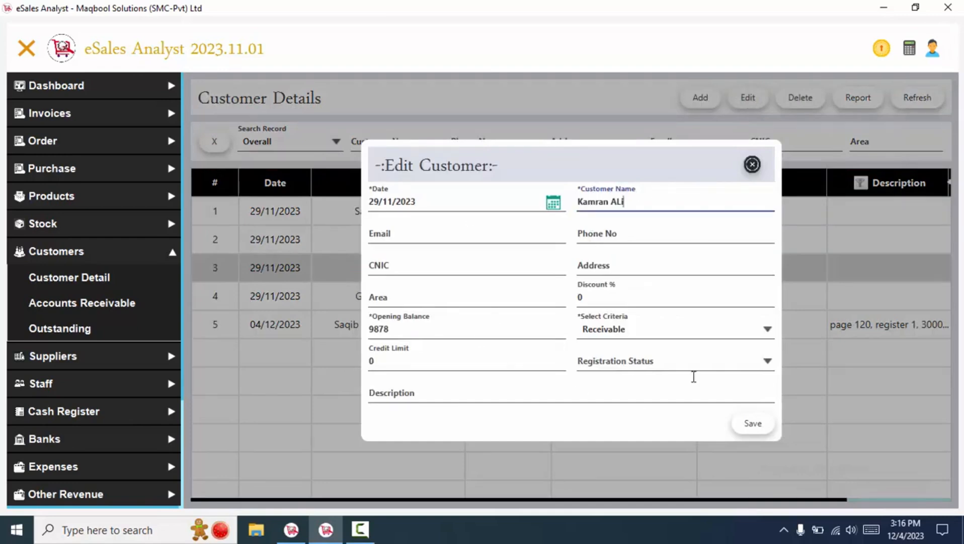
pyautogui.click(755, 424)
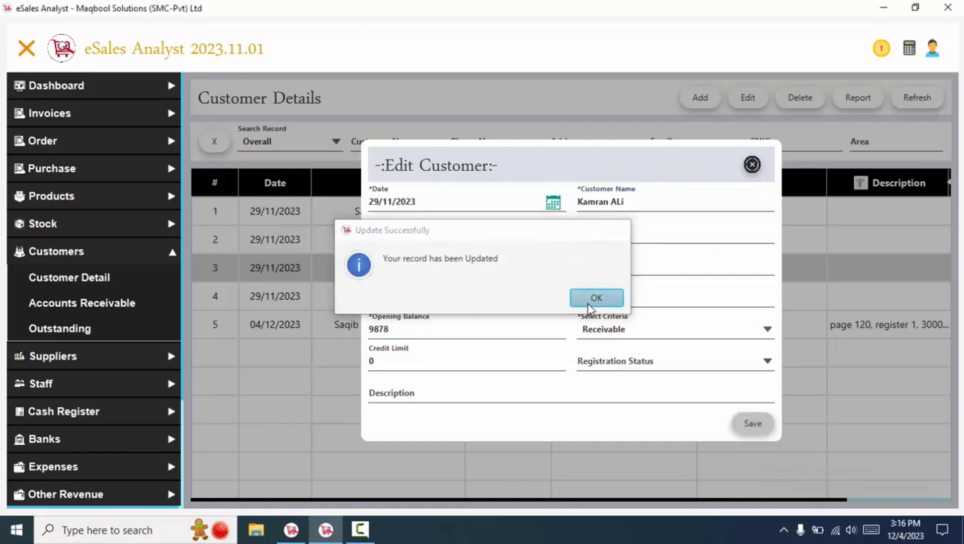
pyautogui.click(595, 297)
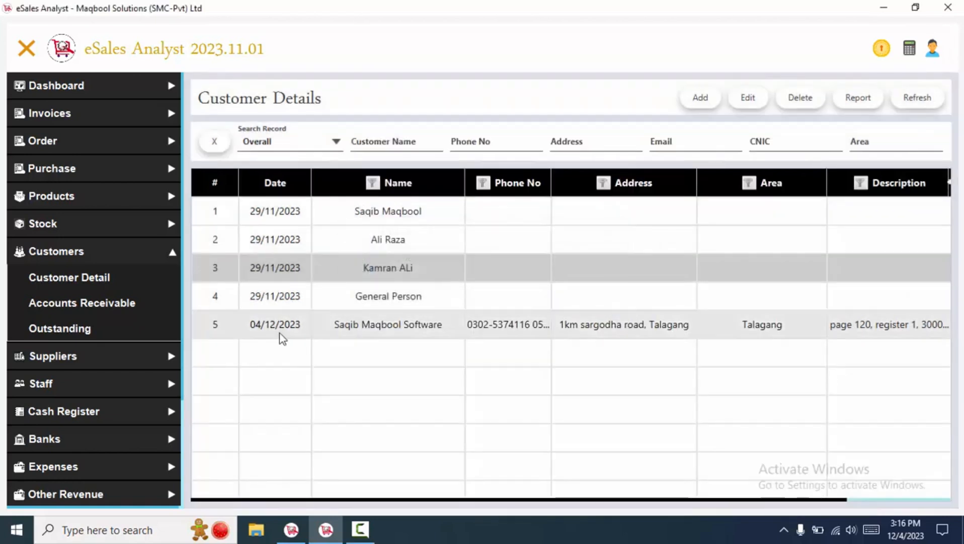
pyautogui.click(75, 356)
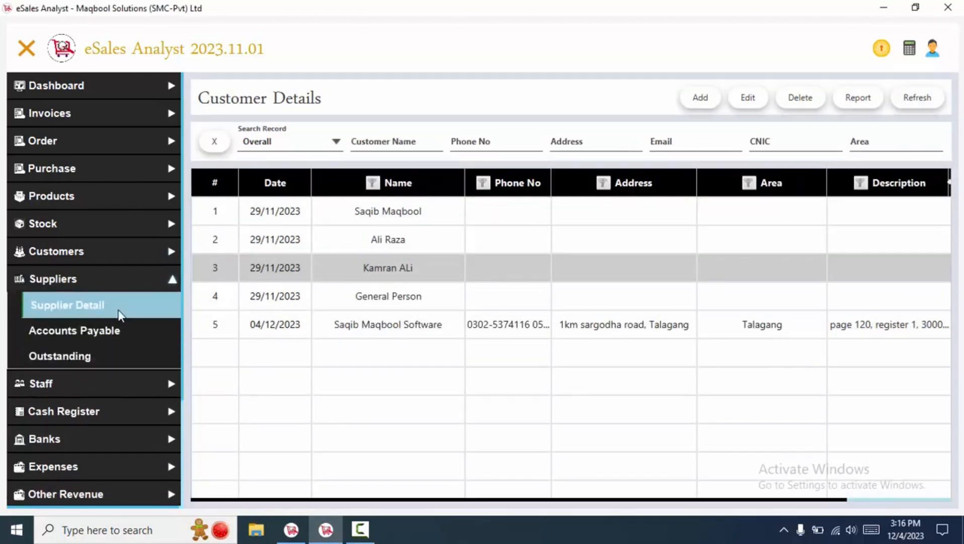
# - Open Supplier Detail and start a new supplier, typing a contact's name
pyautogui.click(59, 304)
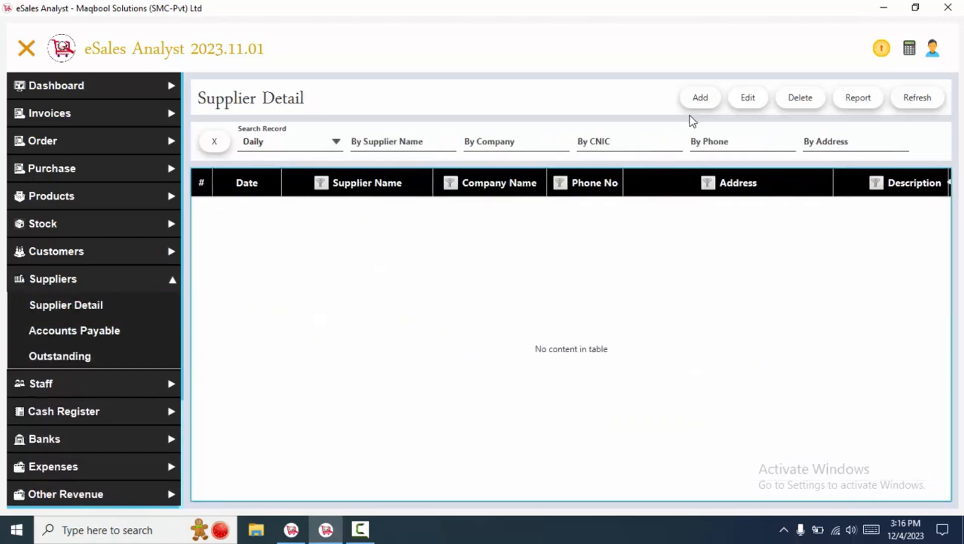
pyautogui.click(696, 105)
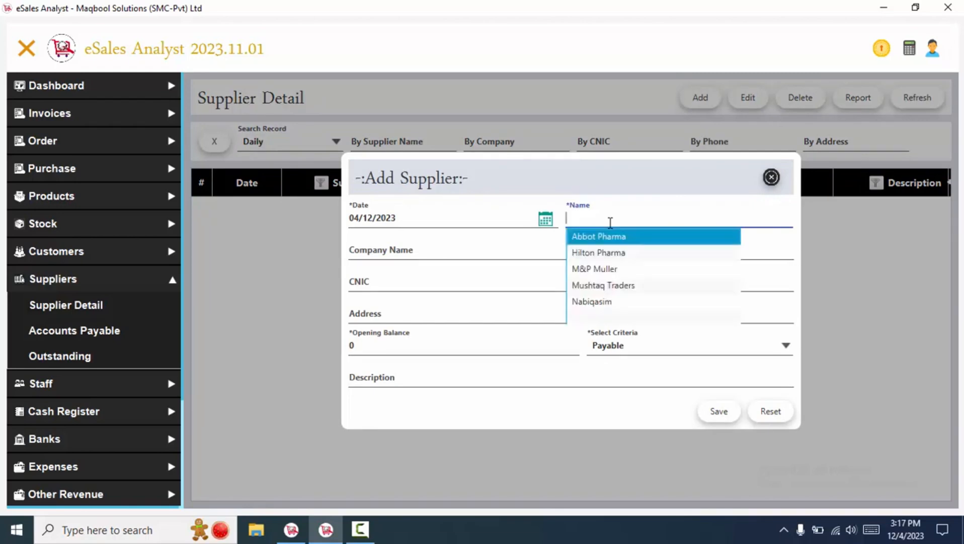
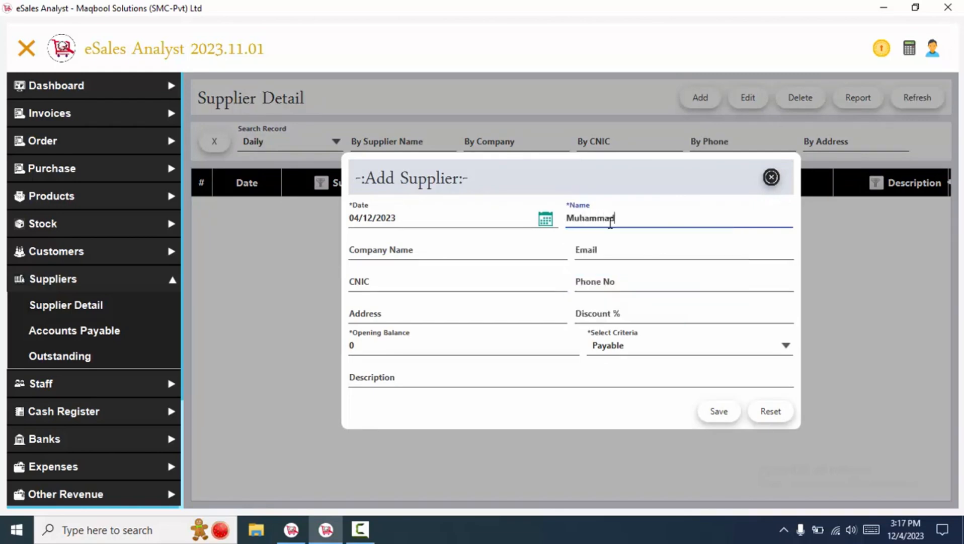
pyautogui.click(412, 248)
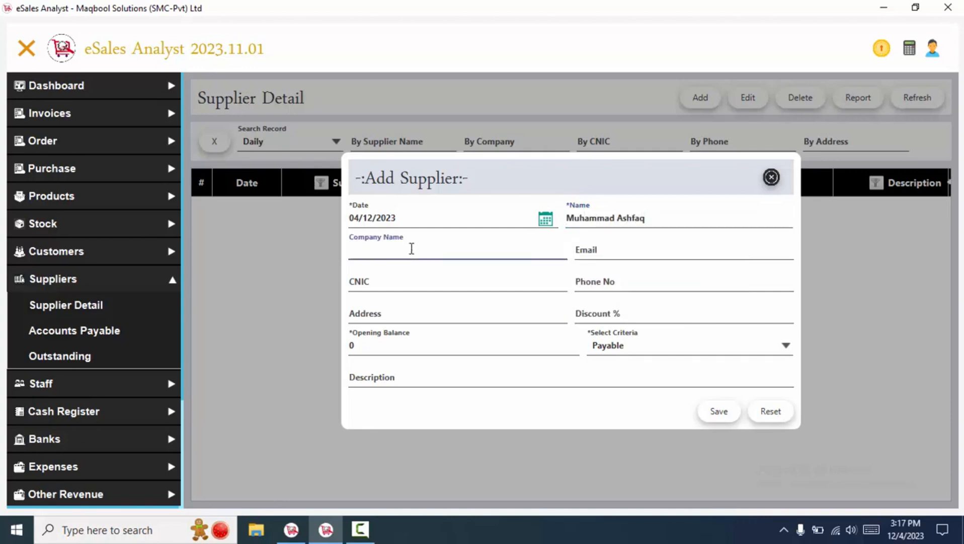
# - Set the supplier name to Abbot Pharma and clear the Company Name field
pyautogui.write('Abbot Pharma')
pyautogui.moveTo(658, 220); pyautogui.dragTo(550, 217)
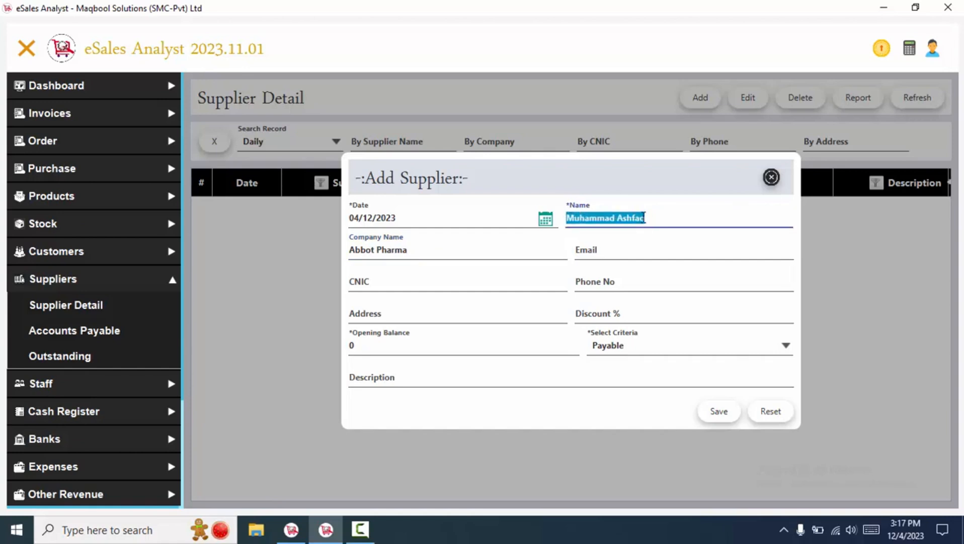
pyautogui.write('Abbo')
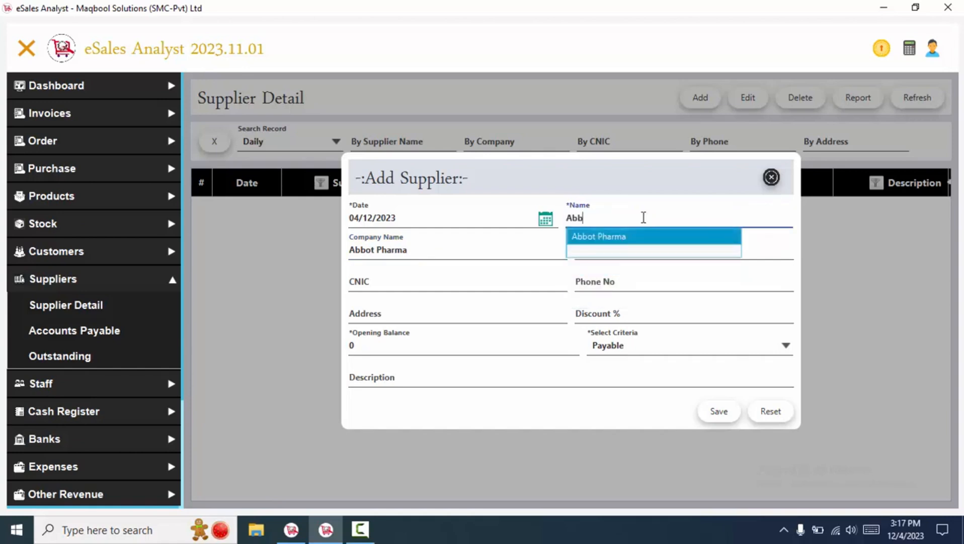
pyautogui.press('Return')
pyautogui.doubleClick(468, 247)
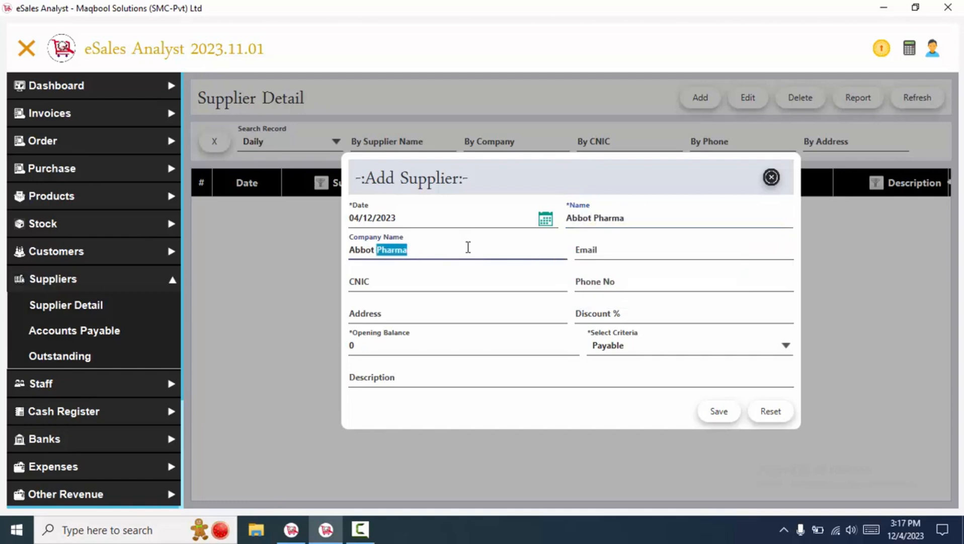
pyautogui.press('BackSpace')
pyautogui.press('BackSpace')
pyautogui.press('BackSpace')
pyautogui.press('BackSpace')
pyautogui.press('BackSpace')
pyautogui.press('BackSpace')
pyautogui.press('BackSpace')
# - Enter the supplier's e-mail address and a 15% discount
pyautogui.click(600, 250)
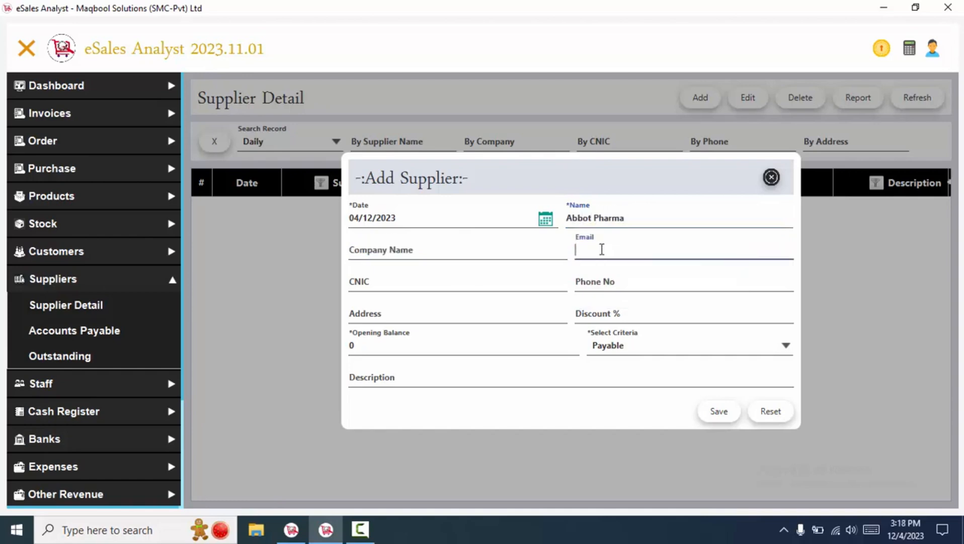
pyautogui.click(580, 318)
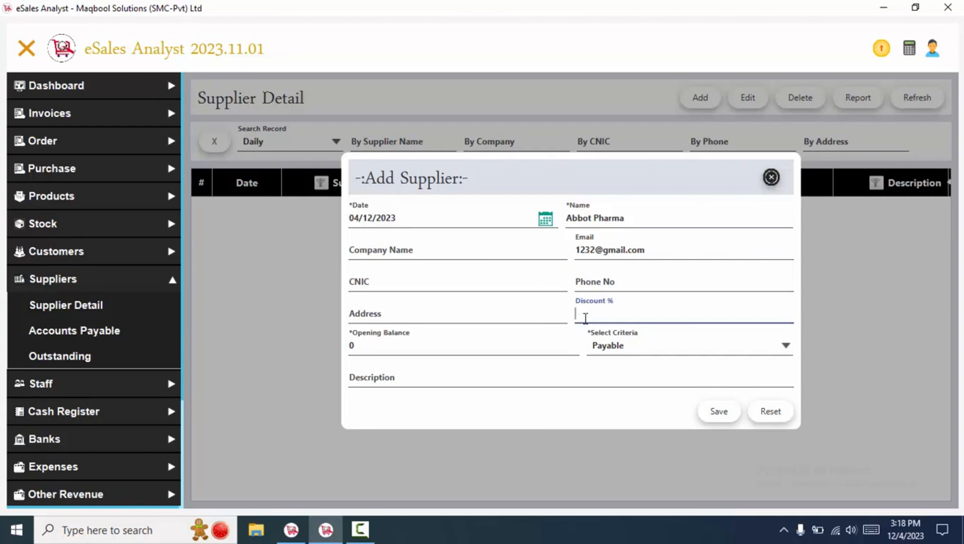
pyautogui.write('72')
pyautogui.press('BackSpace')
pyautogui.press('BackSpace')
pyautogui.write('15')
pyautogui.moveTo(637, 315); pyautogui.dragTo(555, 312)
pyautogui.click(723, 315)
pyautogui.moveTo(639, 318); pyautogui.dragTo(551, 307)
# - Set the opening balance to 120000 with Payable criteria
pyautogui.click(537, 344)
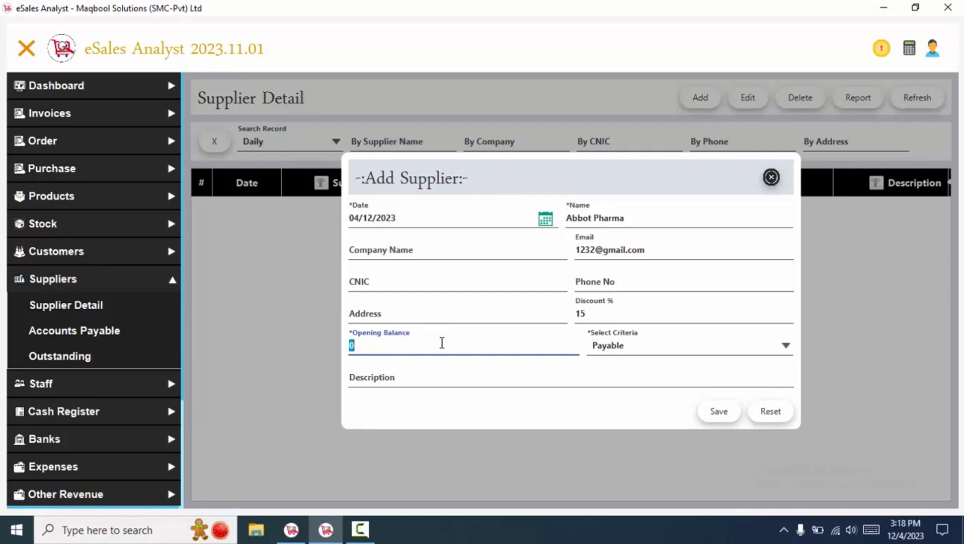
pyautogui.write('120000')
pyautogui.moveTo(398, 343); pyautogui.dragTo(333, 339)
pyautogui.click(654, 346)
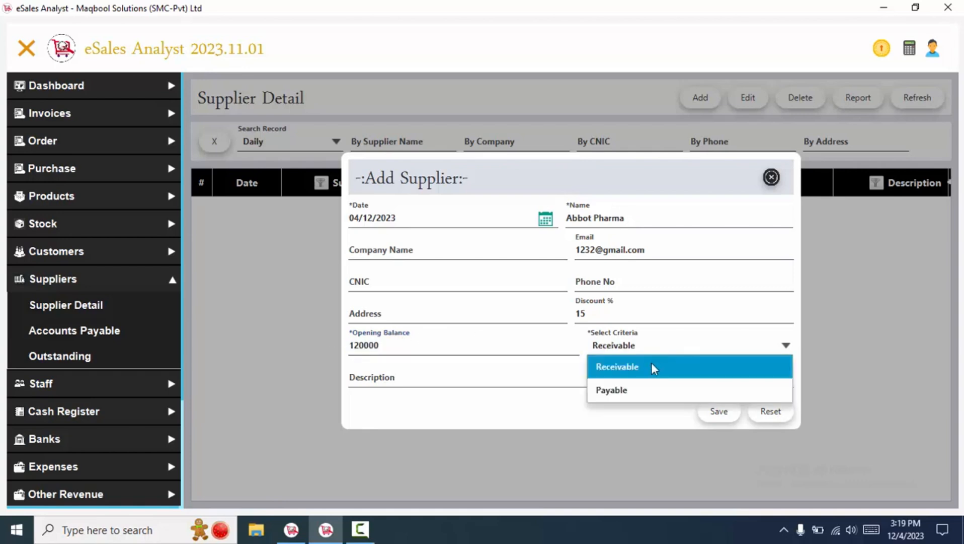
pyautogui.click(616, 395)
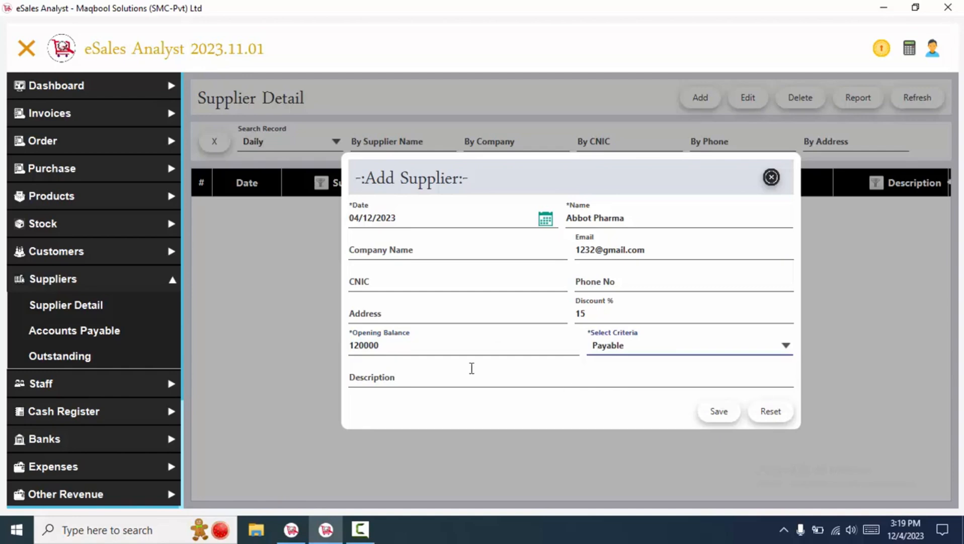
# - Add the description 'page 123, register 10' and save the supplier
pyautogui.click(438, 371)
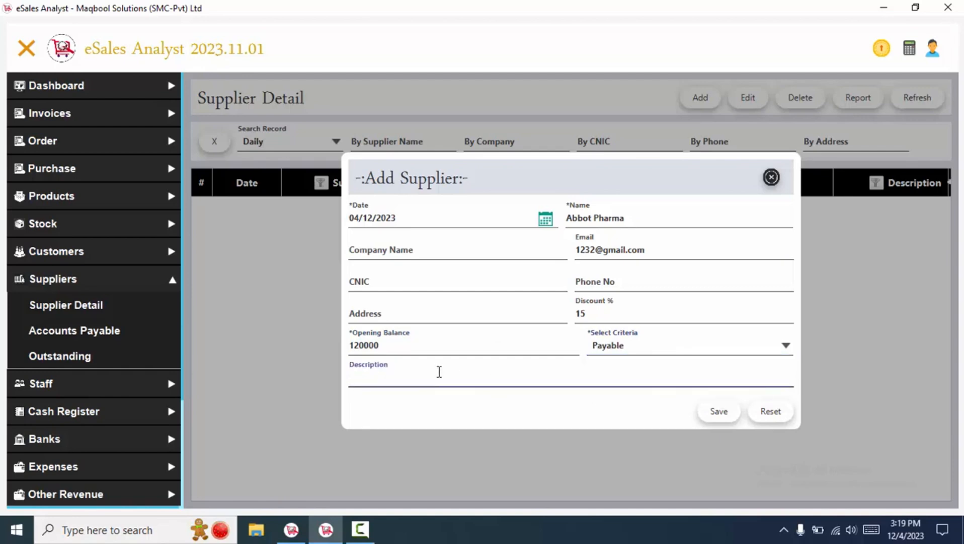
pyautogui.write('page 123, register 10')
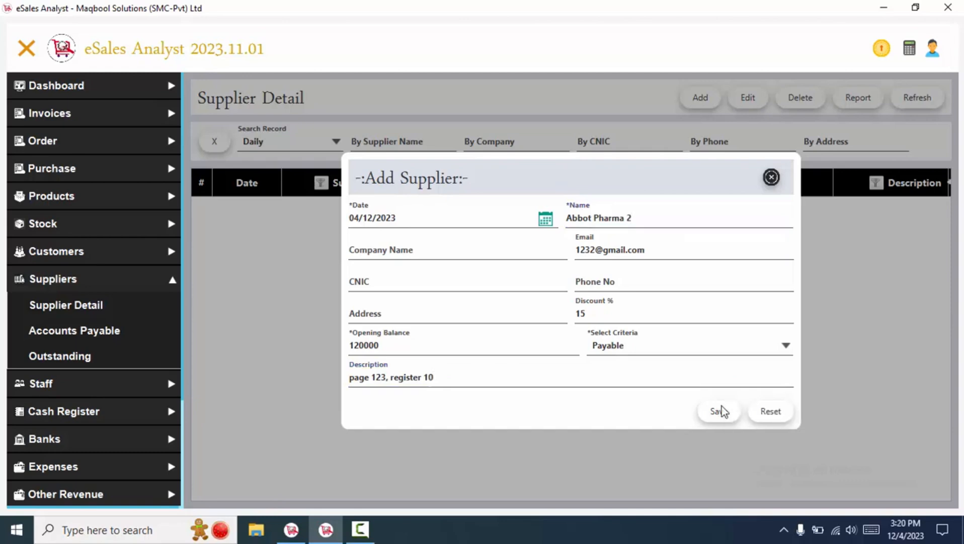
pyautogui.click(720, 411)
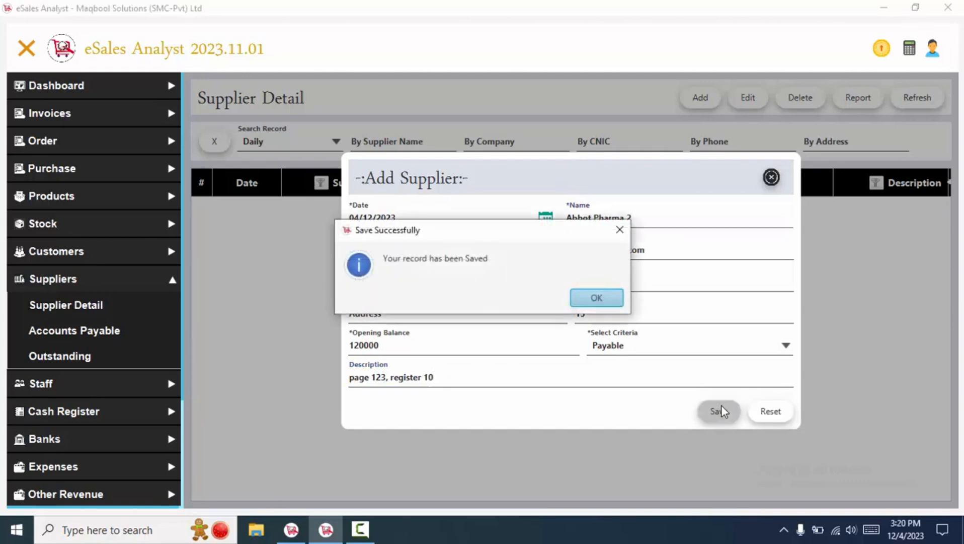
pyautogui.click(614, 305)
pyautogui.write('sfsd')
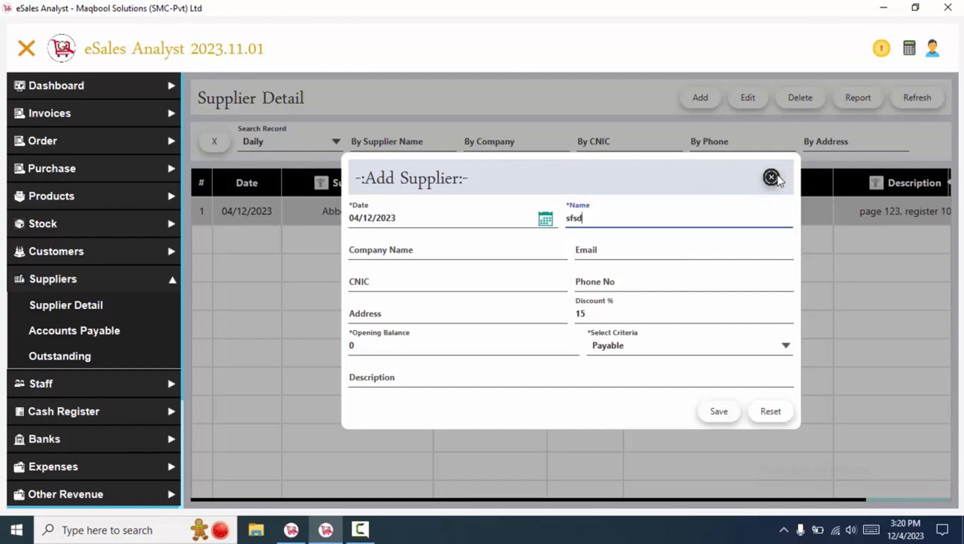